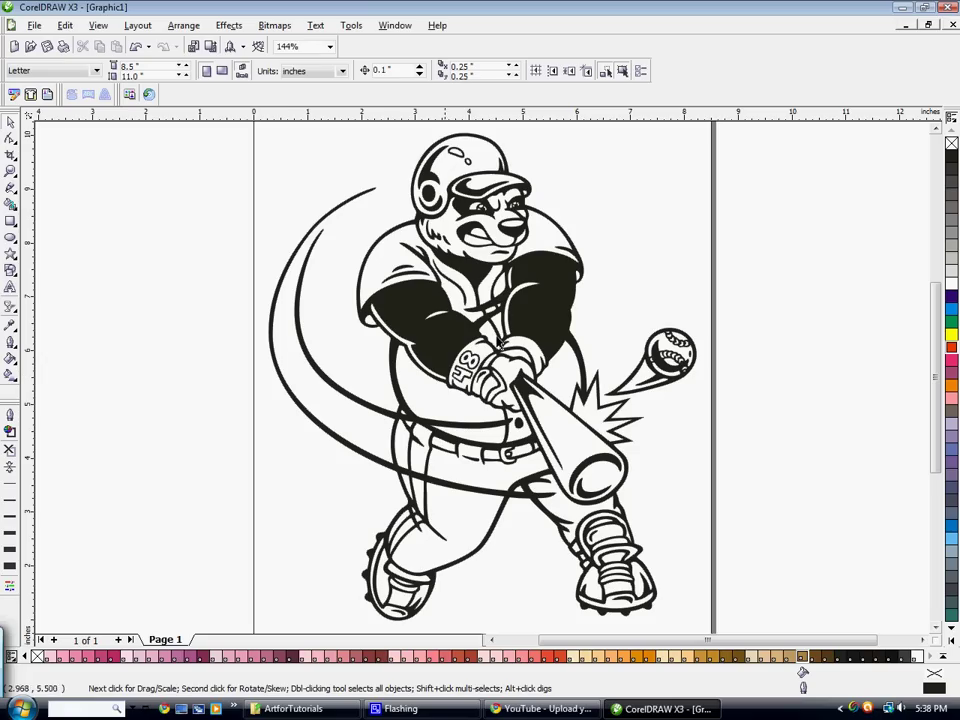
# Select the whole mascot drawing, then check individual pieces of the jersey and helmet as separate objects.
pyautogui.hotkey('ctrl', 'a')
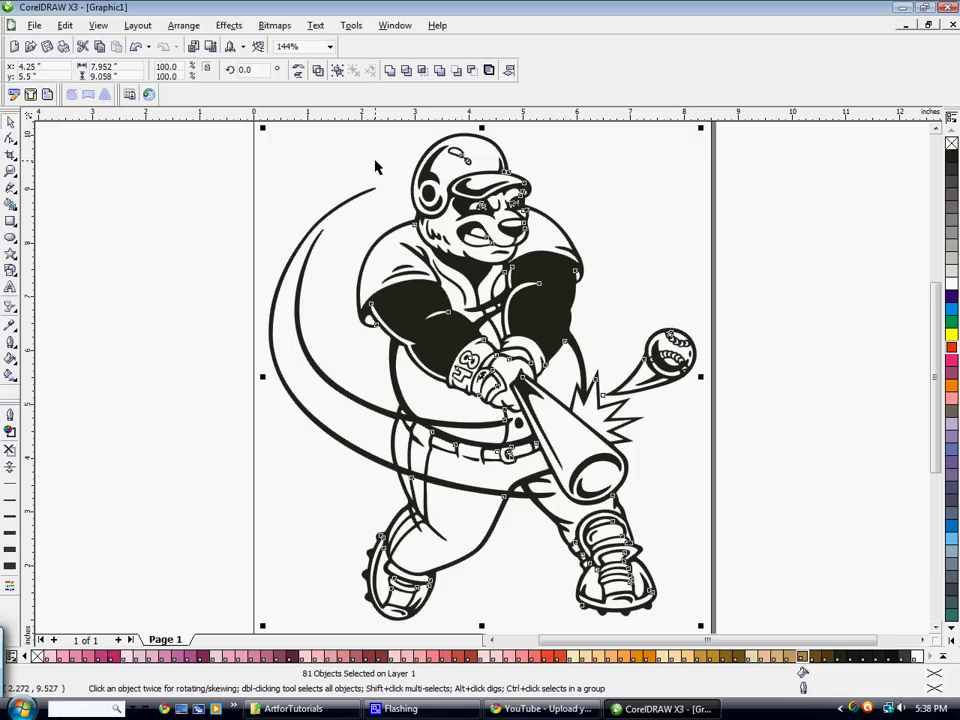
pyautogui.click(590, 259)
pyautogui.click(556, 242)
pyautogui.click(478, 296)
pyautogui.click(451, 158)
pyautogui.click(590, 150)
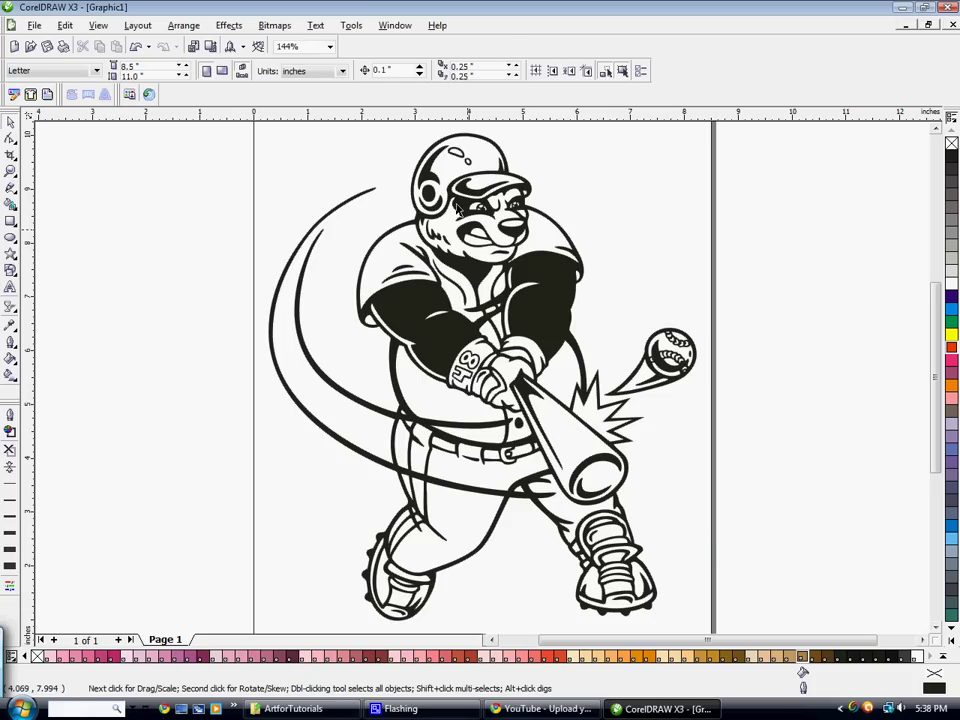
# Open the Color Palette Browser and expand the Fixed Palettes folder.
pyautogui.click(395, 27)
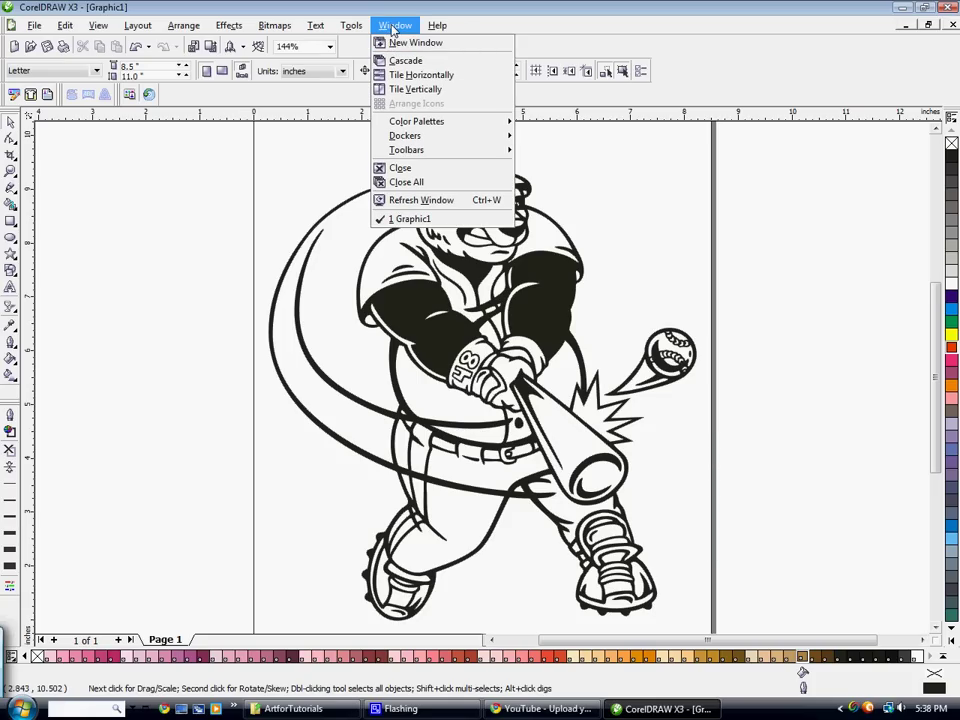
pyautogui.moveTo(430, 121)
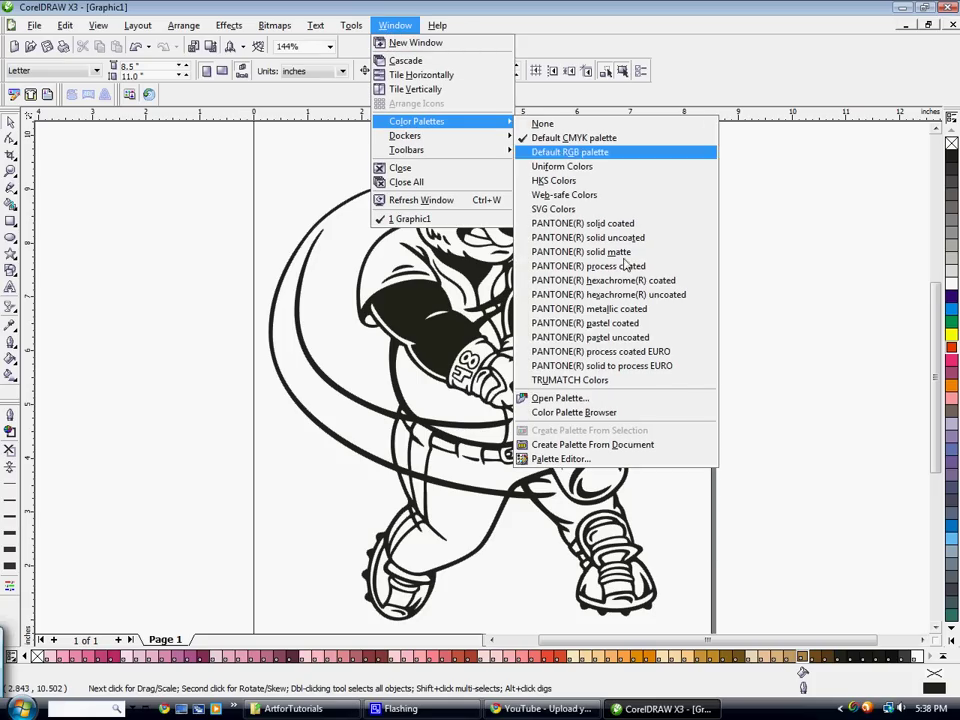
pyautogui.click(618, 415)
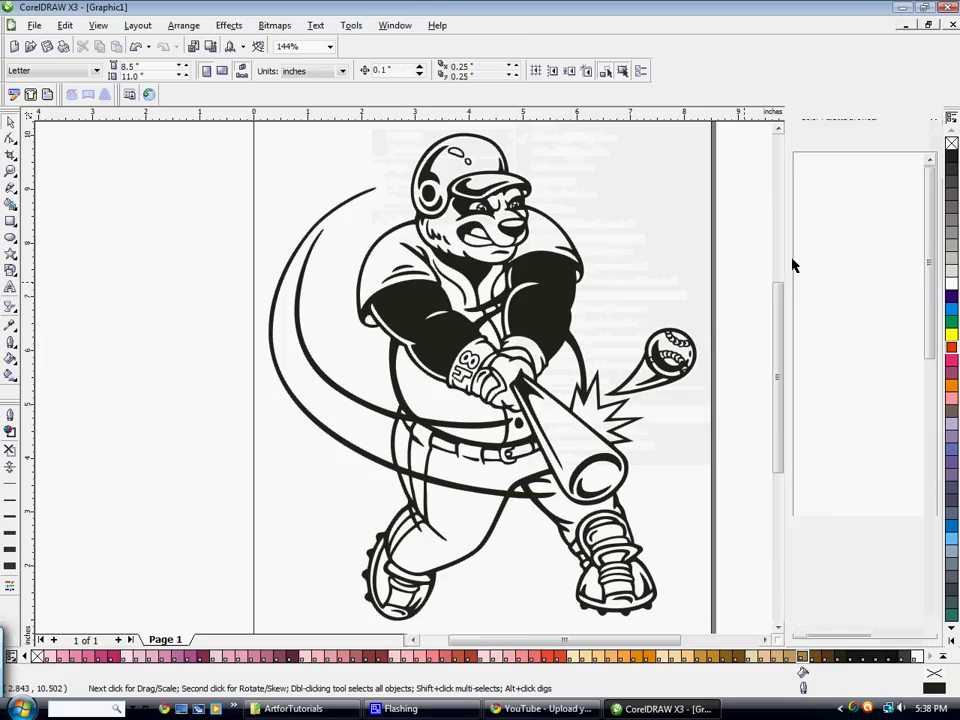
pyautogui.click(803, 160)
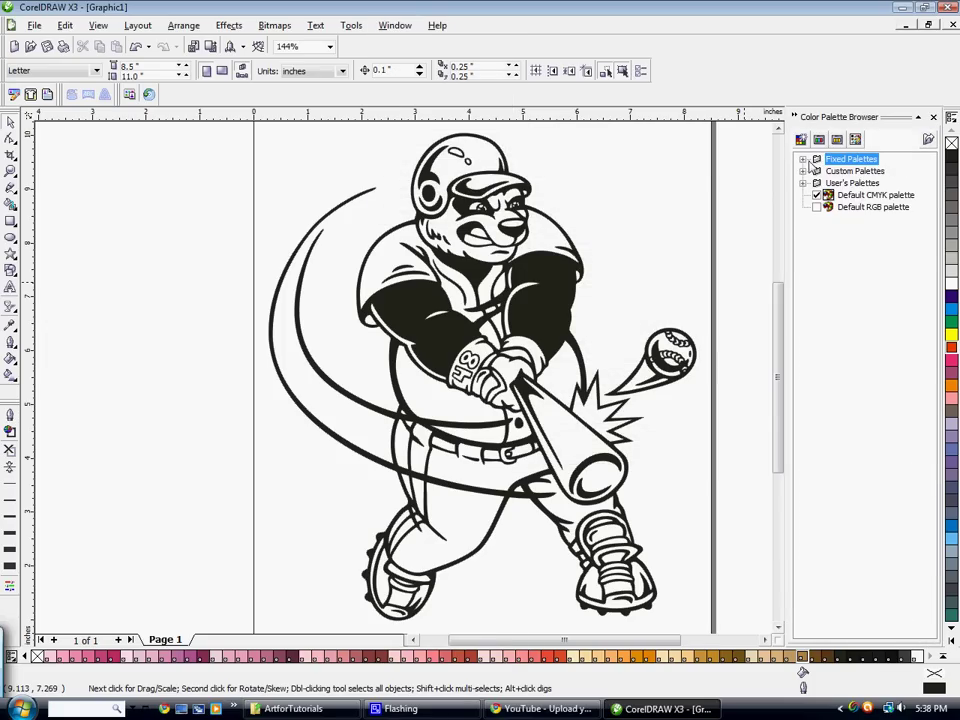
pyautogui.click(803, 160)
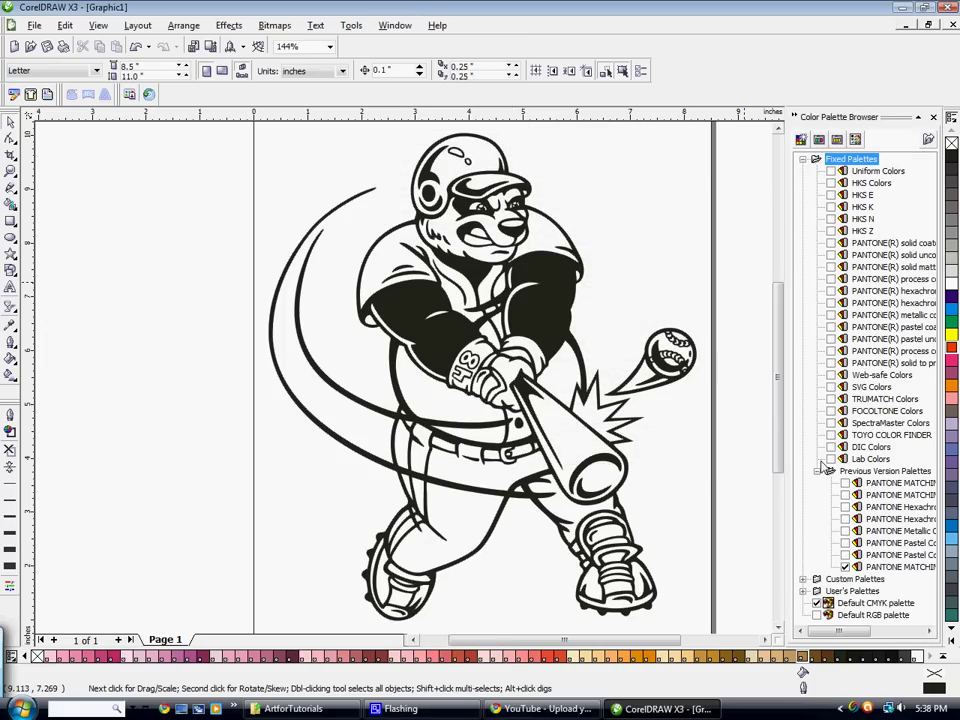
# Reload the last PANTONE MATCHING palette under Previous Version Palettes, then close the palette browser.
pyautogui.click(818, 472)
pyautogui.click(818, 472)
pyautogui.click(884, 472)
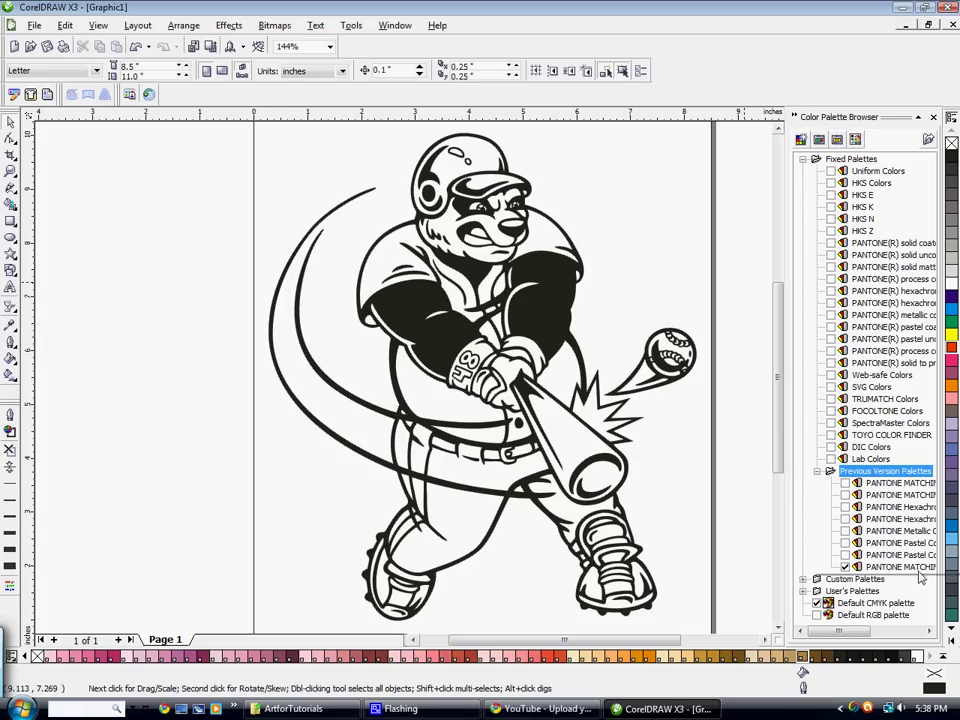
pyautogui.click(845, 567)
pyautogui.click(845, 567)
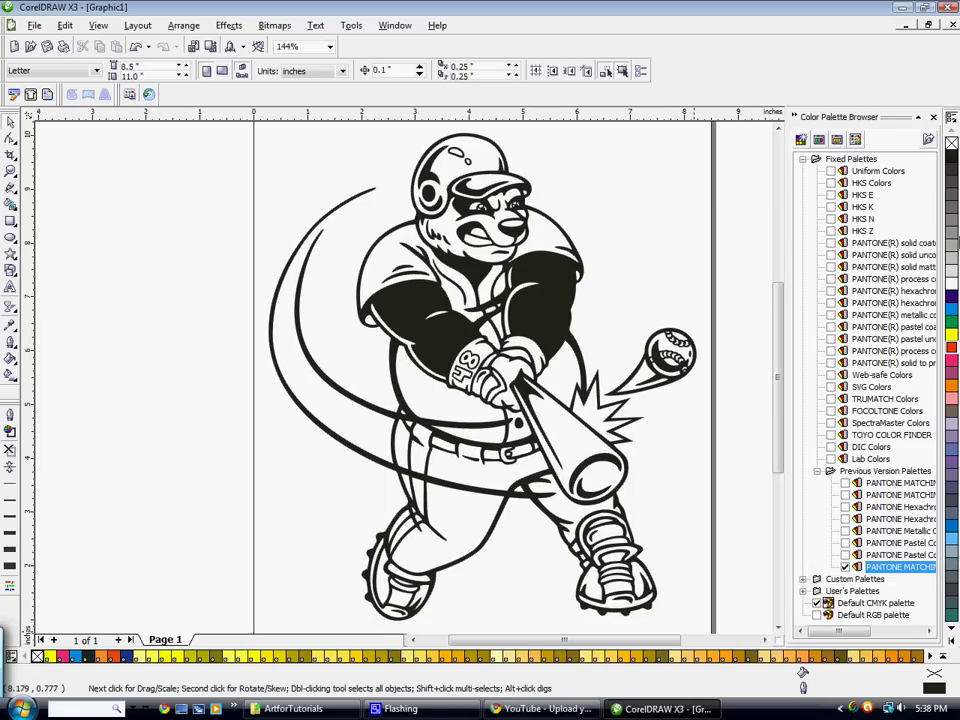
pyautogui.click(933, 118)
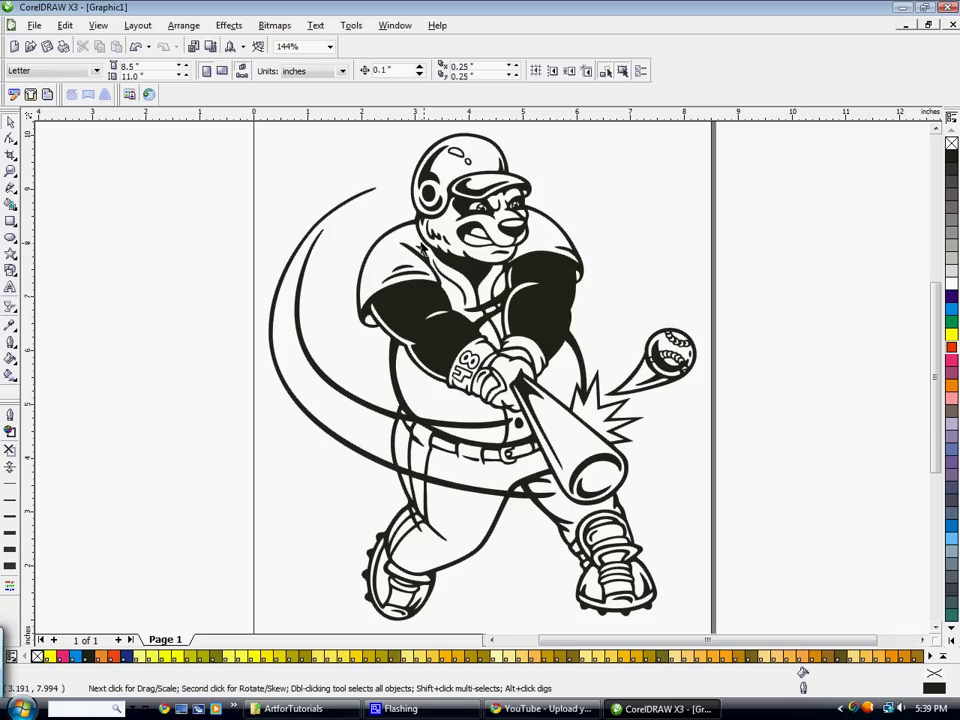
# Fill the helmet shell with PANTONE 485 CV red.
pyautogui.click(447, 170)
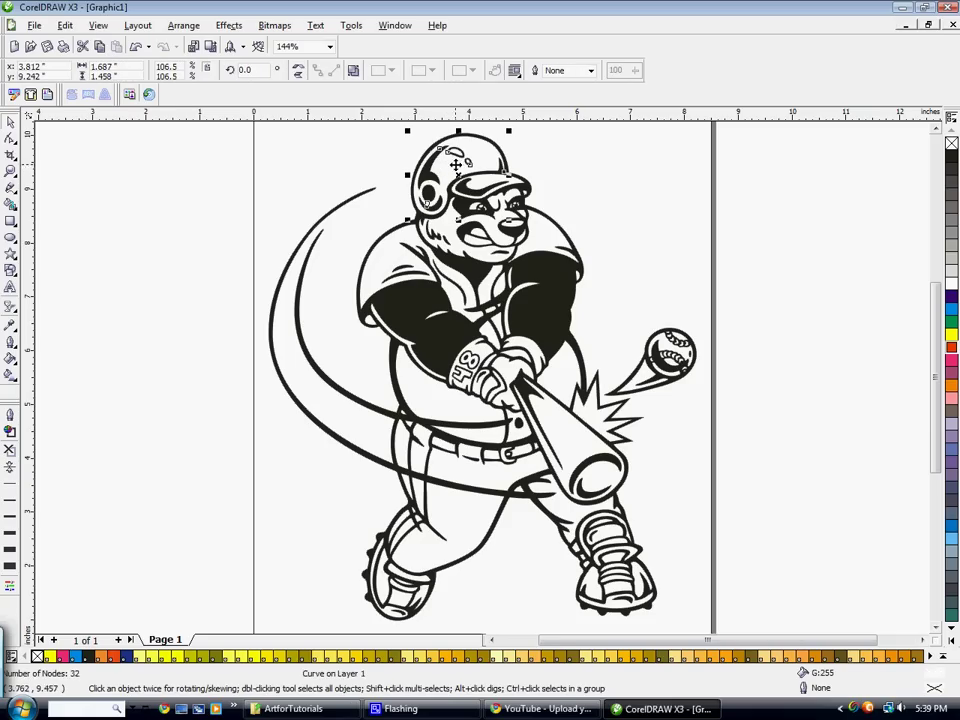
pyautogui.click(944, 657)
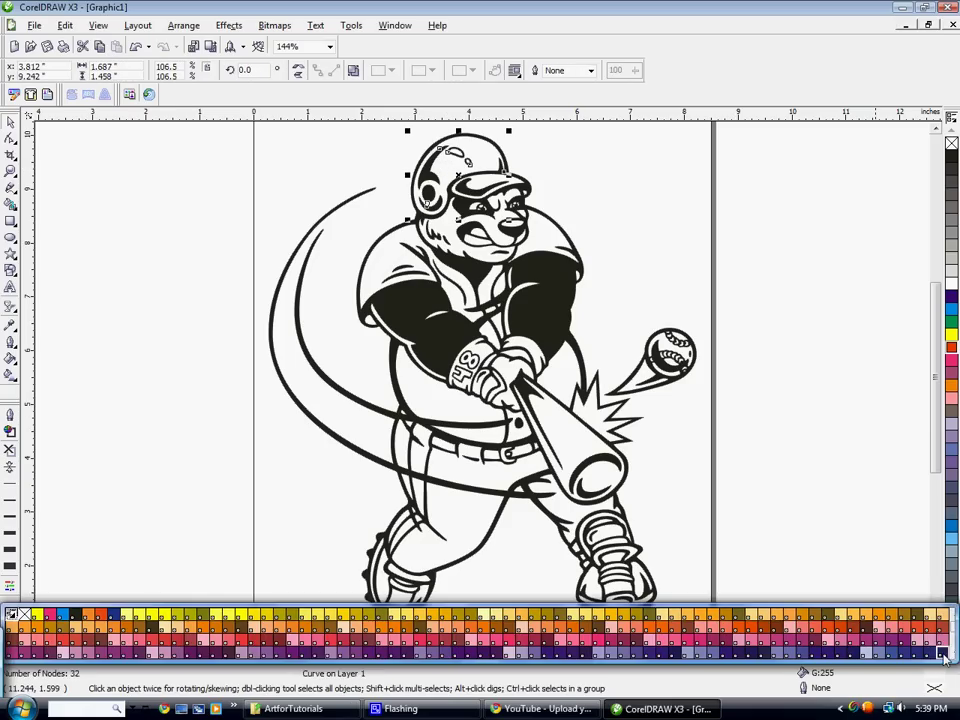
pyautogui.moveTo(953, 627); pyautogui.dragTo(953, 639)
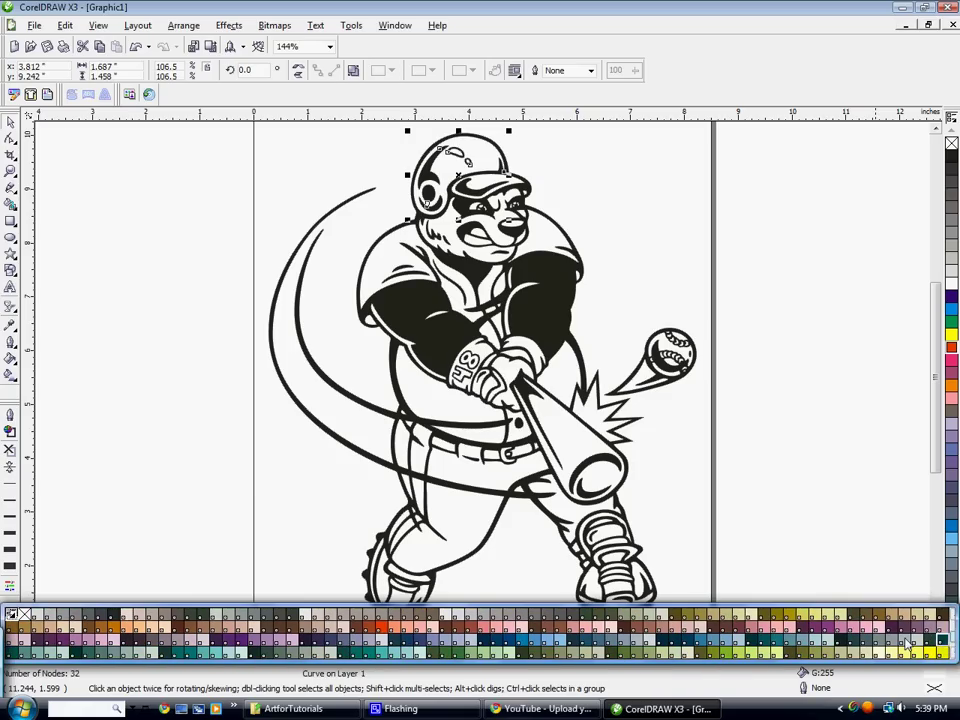
pyautogui.click(381, 627)
pyautogui.click(610, 174)
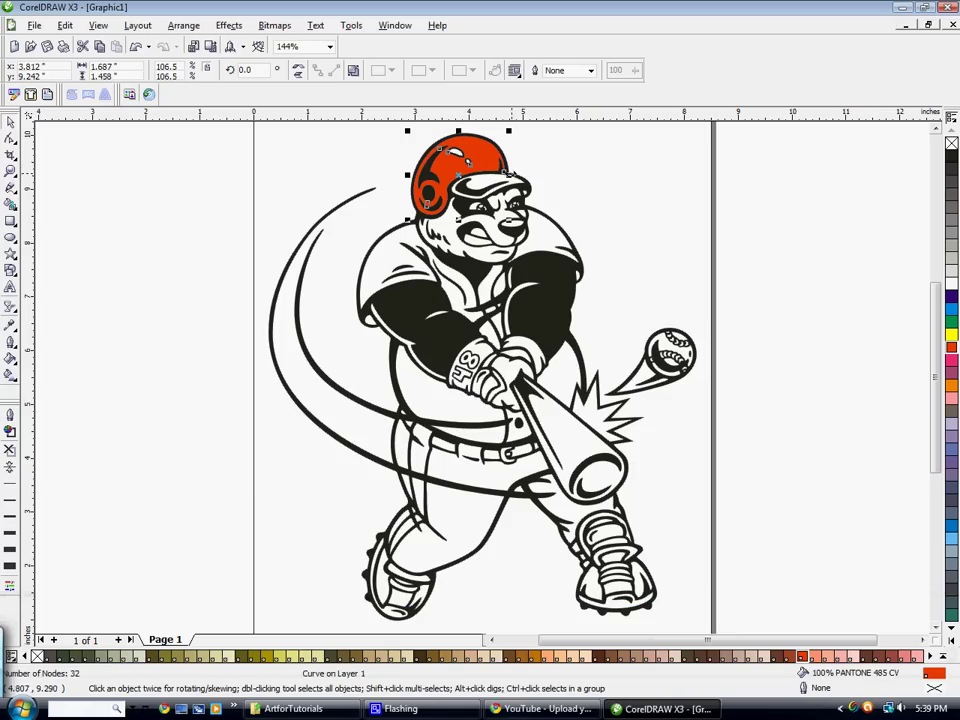
# Fill the helmet's visor with the same PANTONE 485 CV red.
pyautogui.click(543, 151)
pyautogui.click(480, 190)
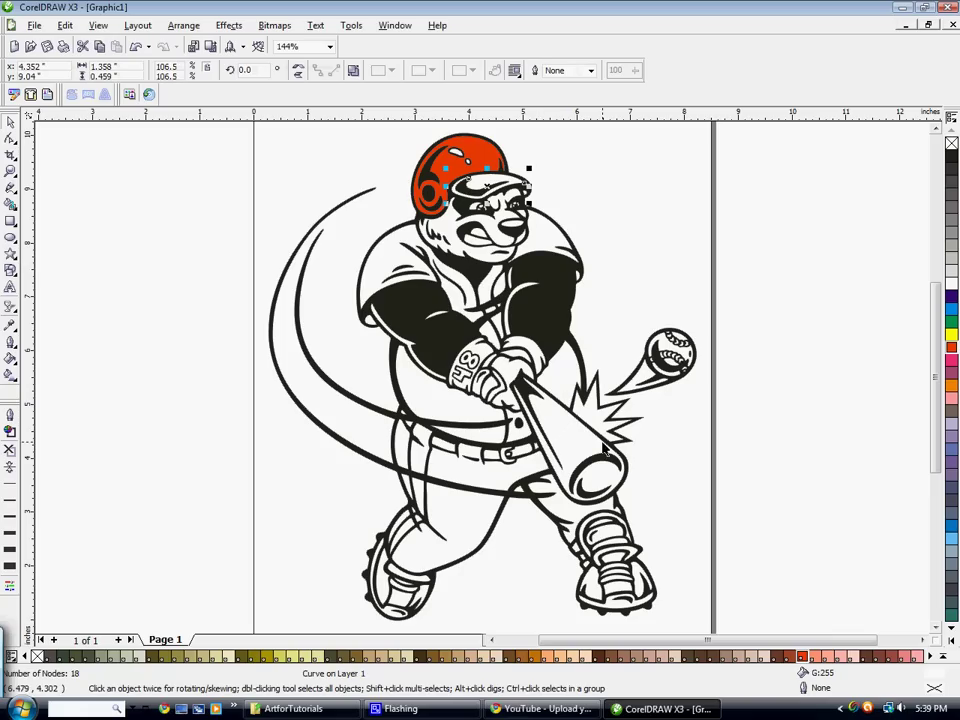
pyautogui.click(802, 657)
pyautogui.click(591, 212)
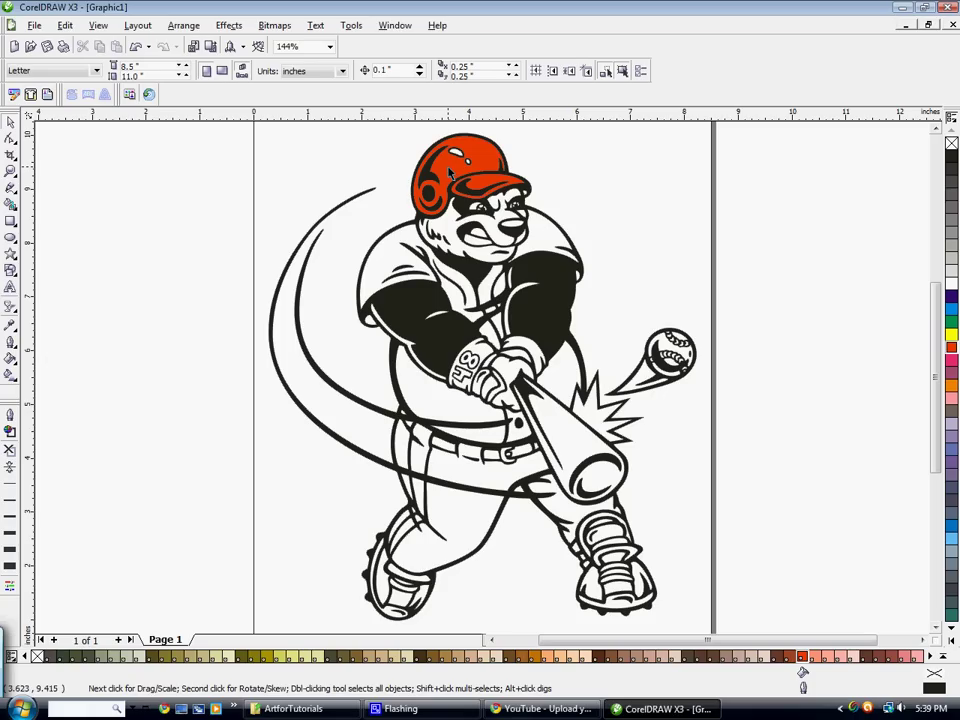
# Copy the helmet's red fill to the jersey's sleeves, chest and belly, and to the wristbands and glove trim.
pyautogui.moveTo(448, 168); pyautogui.dragTo(386, 265)
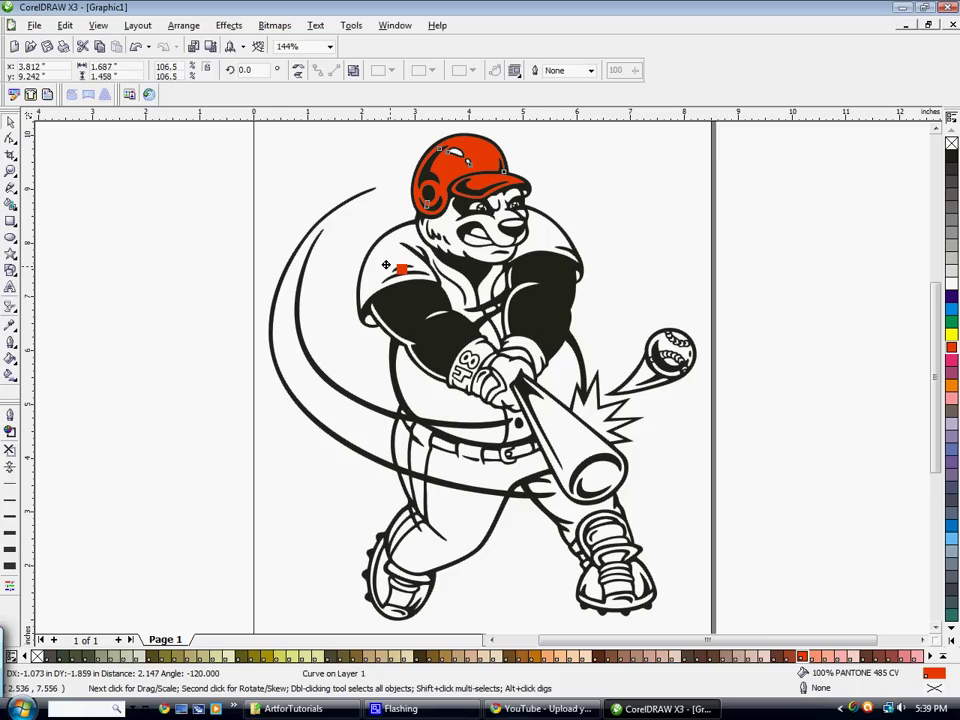
pyautogui.moveTo(386, 265); pyautogui.dragTo(387, 269)
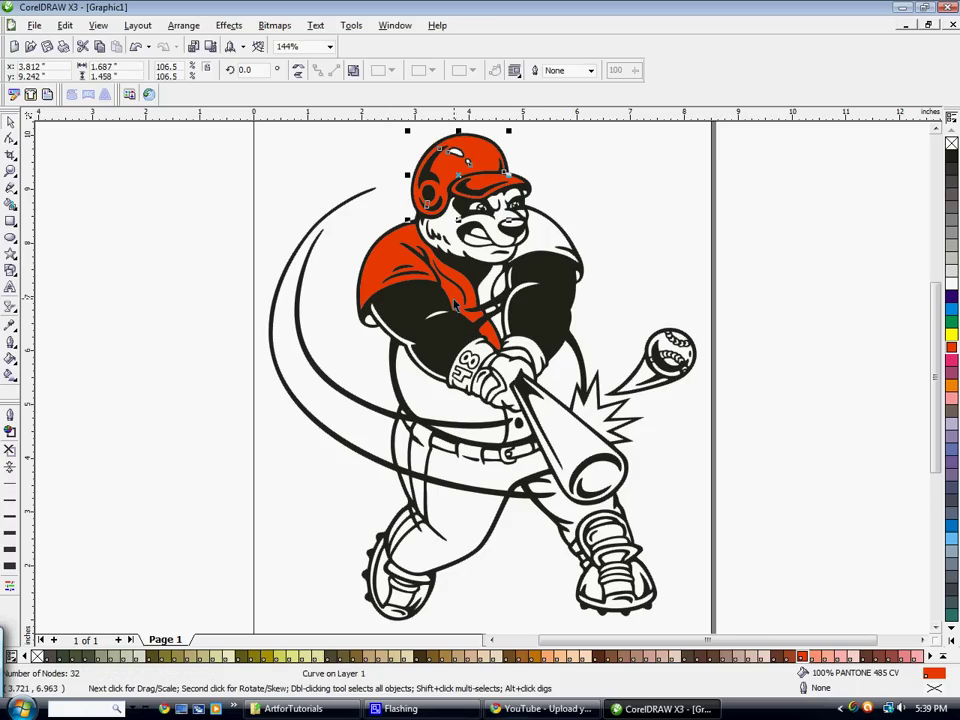
pyautogui.moveTo(454, 305); pyautogui.dragTo(578, 275)
pyautogui.moveTo(577, 271); pyautogui.dragTo(370, 322)
pyautogui.moveTo(384, 272); pyautogui.dragTo(518, 431)
pyautogui.moveTo(514, 426); pyautogui.dragTo(489, 349)
pyautogui.moveTo(485, 349)
pyautogui.mouseDown()
pyautogui.moveTo(529, 337)
pyautogui.moveTo(489, 361)
pyautogui.moveTo(497, 373)
pyautogui.moveTo(488, 359)
pyautogui.mouseUp()
pyautogui.moveTo(489, 359); pyautogui.dragTo(482, 385)
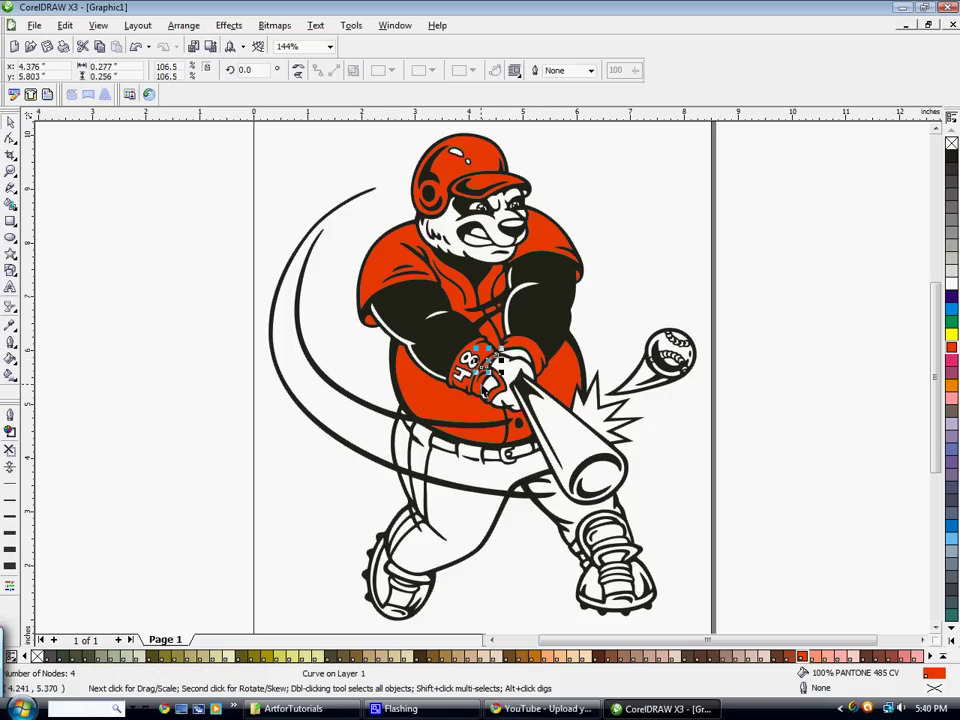
# Apply PANTONE 485 CV red to the pants stripe, both shoes' accents and the baseball's stitching.
pyautogui.moveTo(485, 444); pyautogui.dragTo(427, 458)
pyautogui.moveTo(427, 462); pyautogui.dragTo(400, 600)
pyautogui.moveTo(400, 600); pyautogui.dragTo(633, 555)
pyautogui.moveTo(633, 555); pyautogui.dragTo(420, 580)
pyautogui.moveTo(952, 348); pyautogui.dragTo(670, 358)
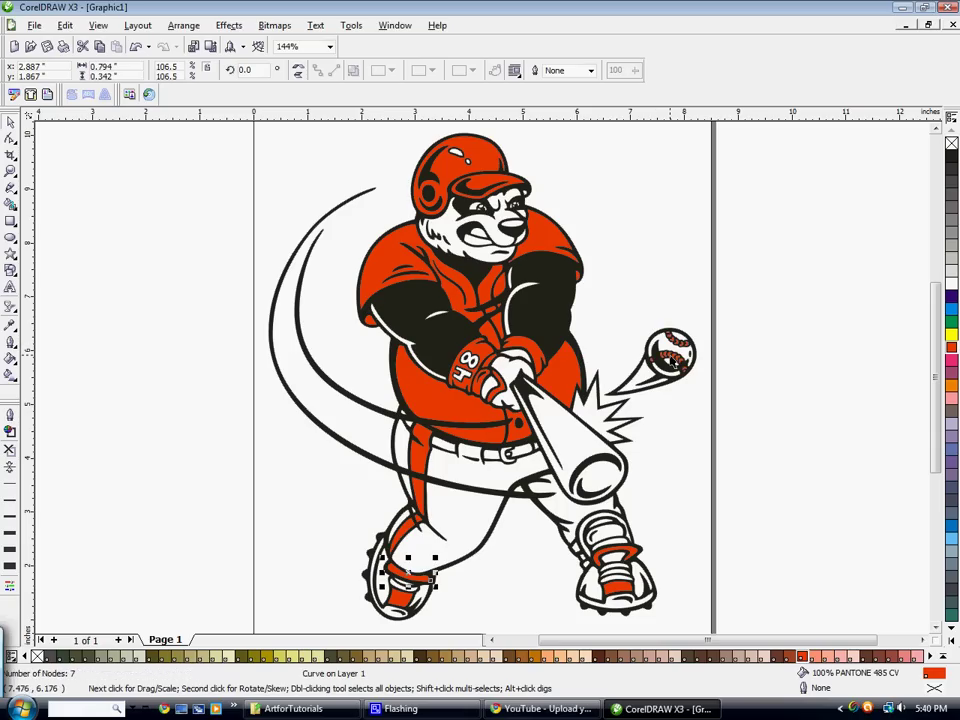
pyautogui.click(767, 362)
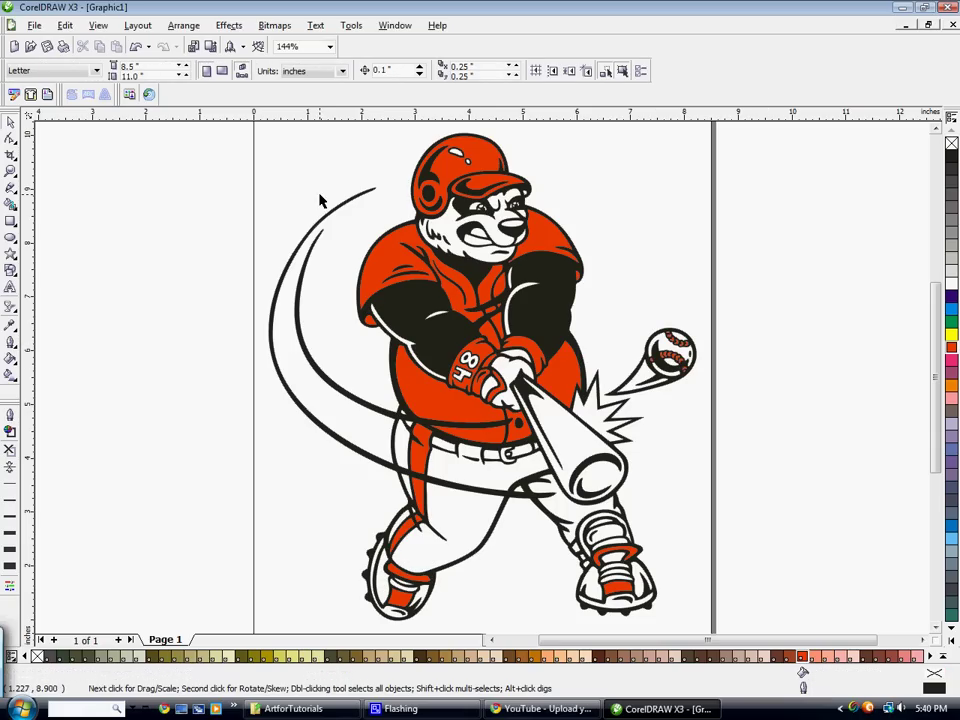
# Fill the front shoe's sole with PANTONE Cool Gray 5 CV.
pyautogui.click(444, 447)
pyautogui.click(610, 605)
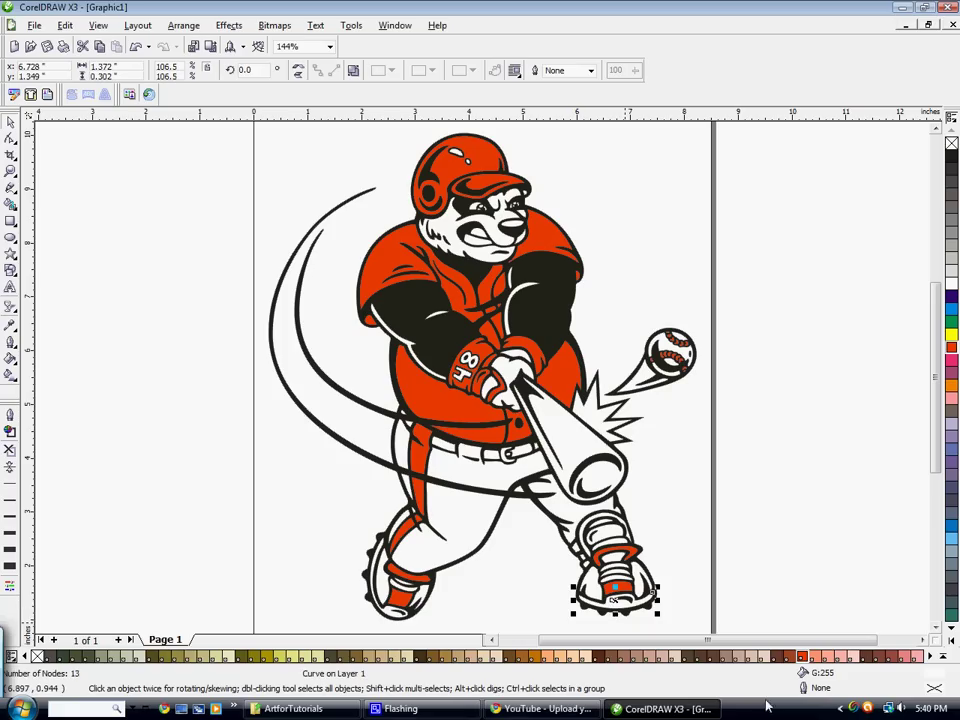
pyautogui.click(943, 658)
pyautogui.moveTo(953, 643)
pyautogui.mouseDown()
pyautogui.moveTo(953, 632)
pyautogui.moveTo(953, 642)
pyautogui.mouseUp()
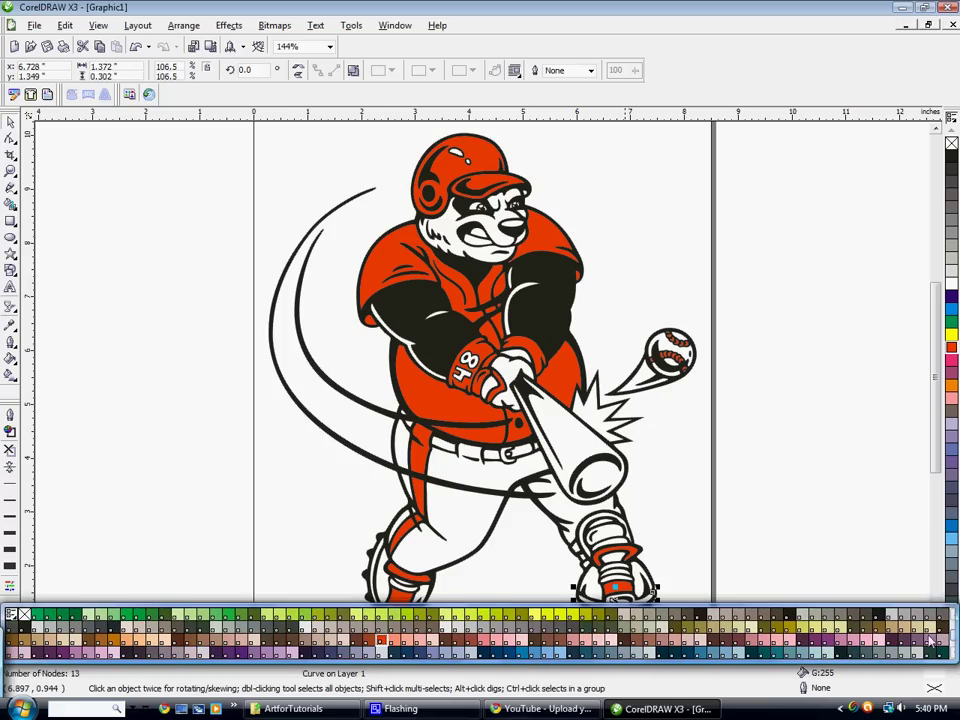
pyautogui.click(497, 629)
pyautogui.click(681, 553)
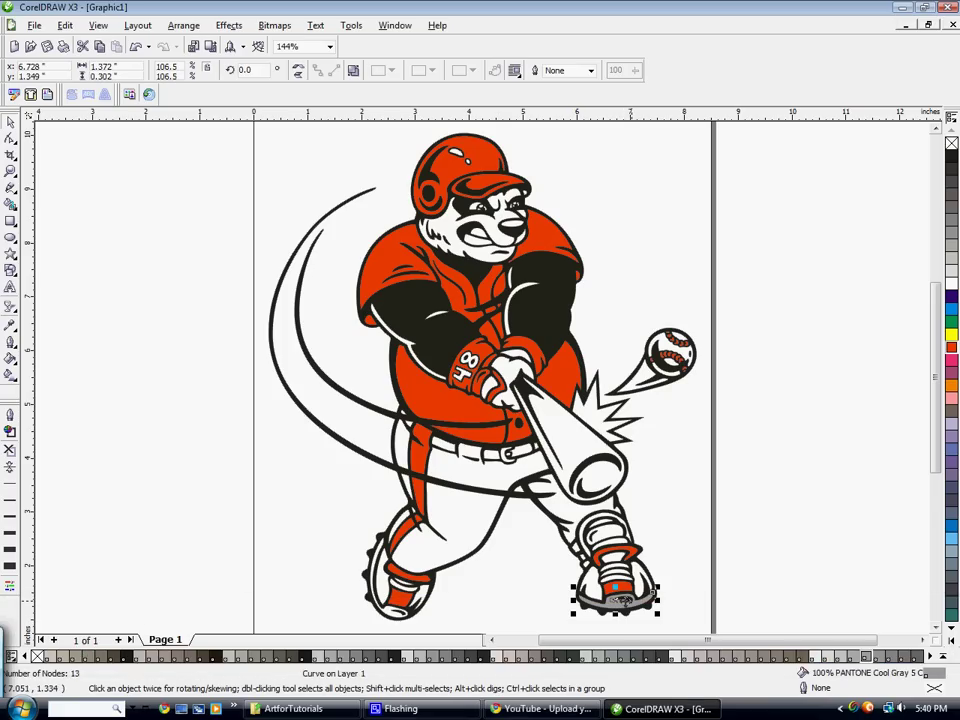
# Copy the sole's gray fill to the other shoe's sole, the belt buckle, the bat and the front leg's shin guard.
pyautogui.moveTo(624, 604); pyautogui.dragTo(506, 450)
pyautogui.moveTo(506, 450); pyautogui.dragTo(512, 455)
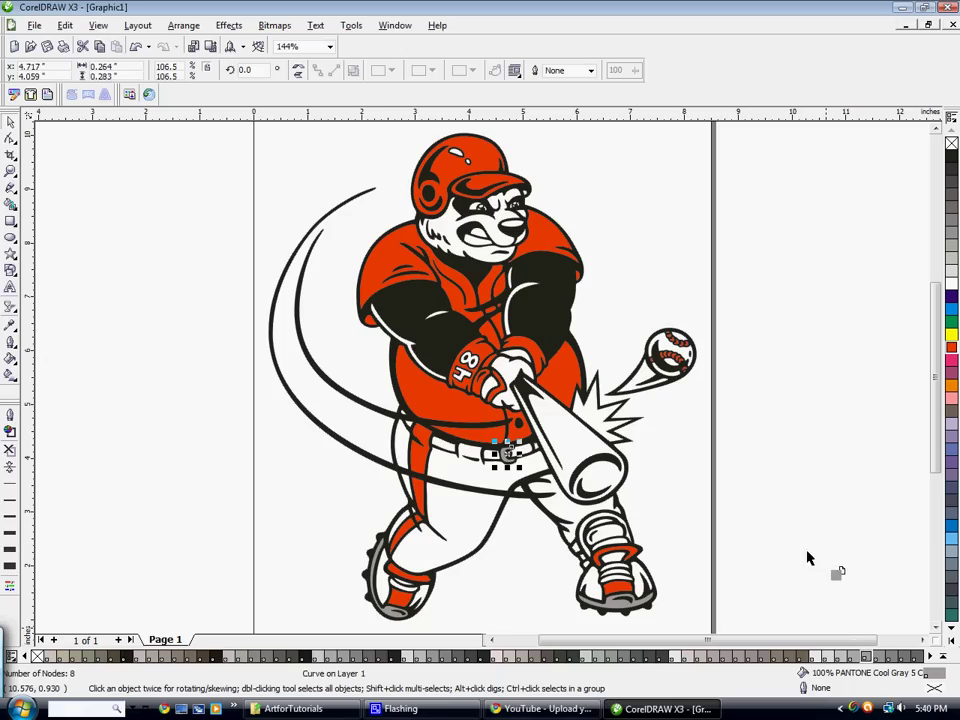
pyautogui.moveTo(575, 441); pyautogui.dragTo(587, 565)
pyautogui.click(647, 450)
pyautogui.click(731, 530)
# Recolor the baseball bat, trying PANTONE 730 CV and settling on the lighter tan PANTONE 729 CV.
pyautogui.click(586, 427)
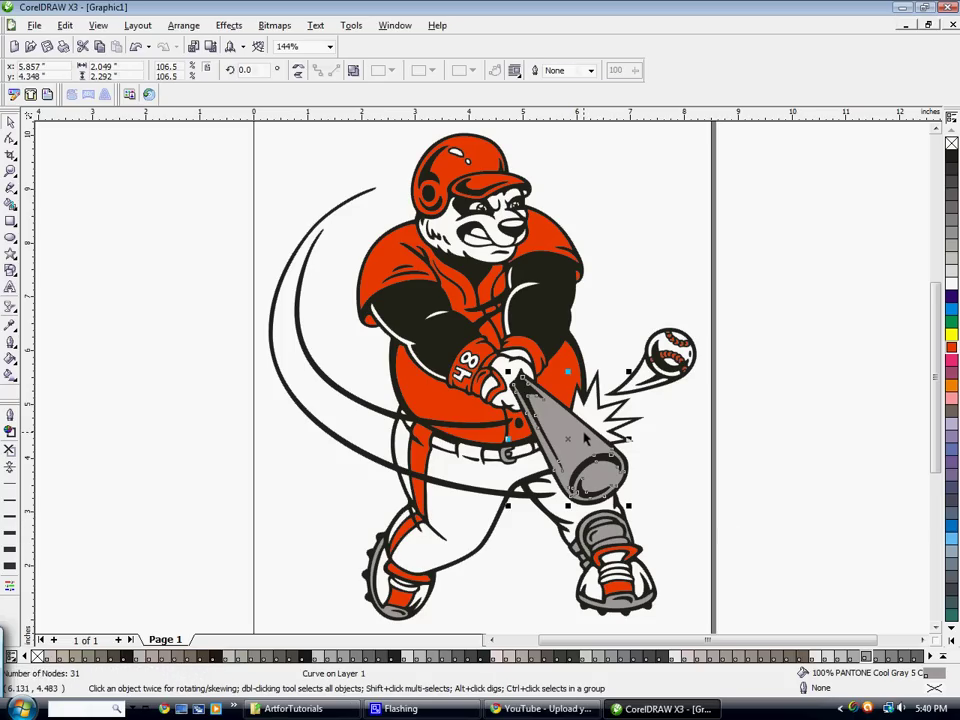
pyautogui.click(943, 656)
pyautogui.click(952, 643)
pyautogui.click(647, 657)
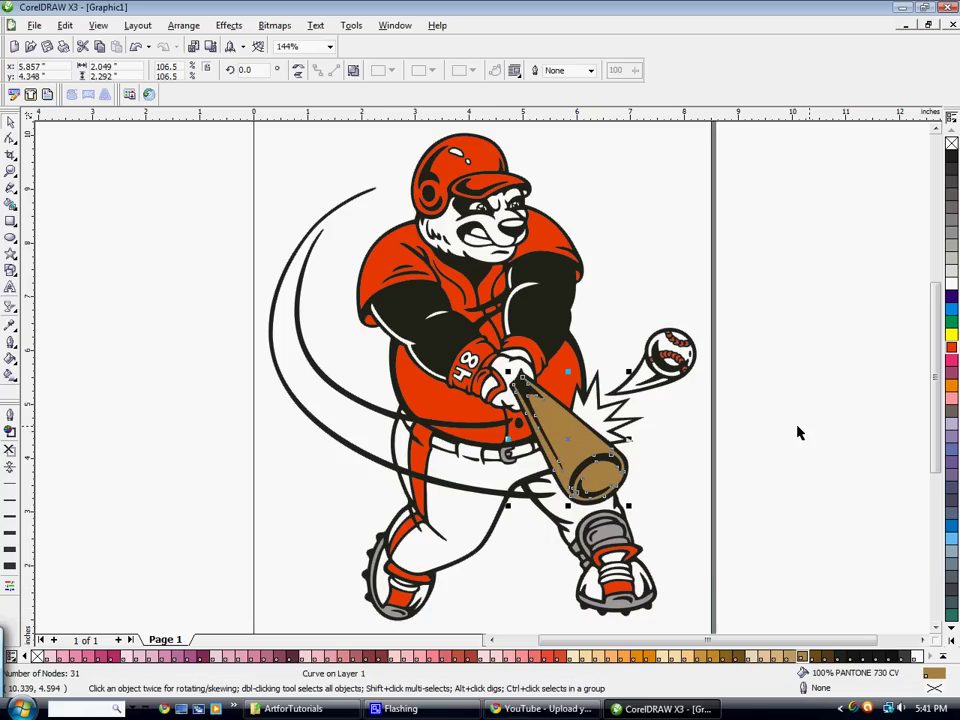
pyautogui.click(788, 657)
pyautogui.click(769, 522)
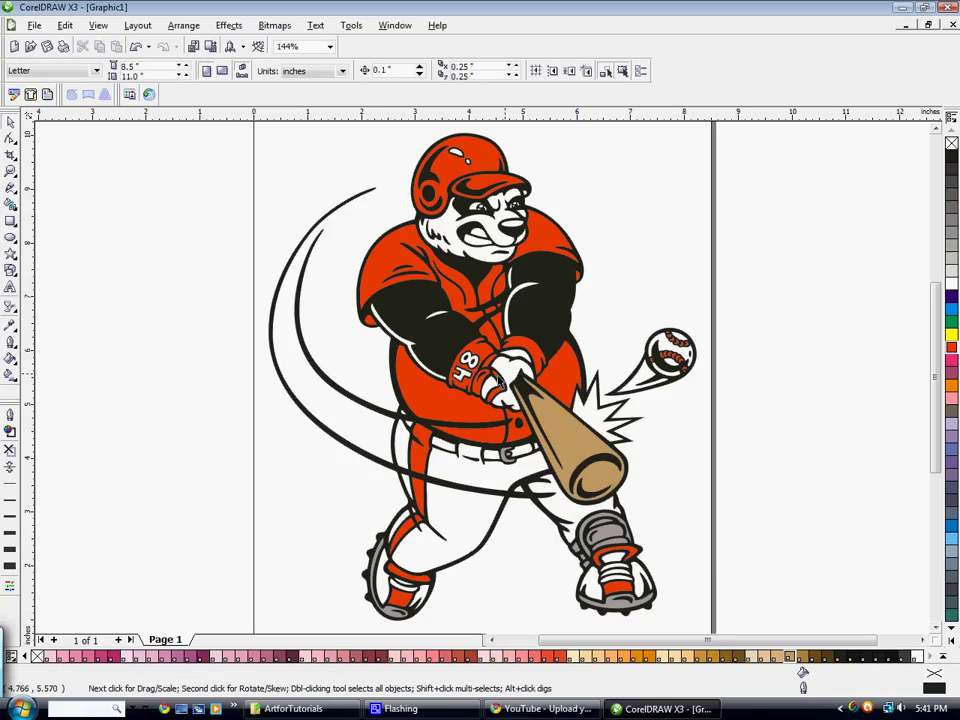
# Copy the shin guard's PANTONE Cool Gray 5 CV fill to the batting glove pieces.
pyautogui.moveTo(606, 535); pyautogui.dragTo(508, 374)
pyautogui.moveTo(508, 375); pyautogui.dragTo(492, 391)
pyautogui.moveTo(493, 390); pyautogui.dragTo(526, 357)
pyautogui.click(643, 312)
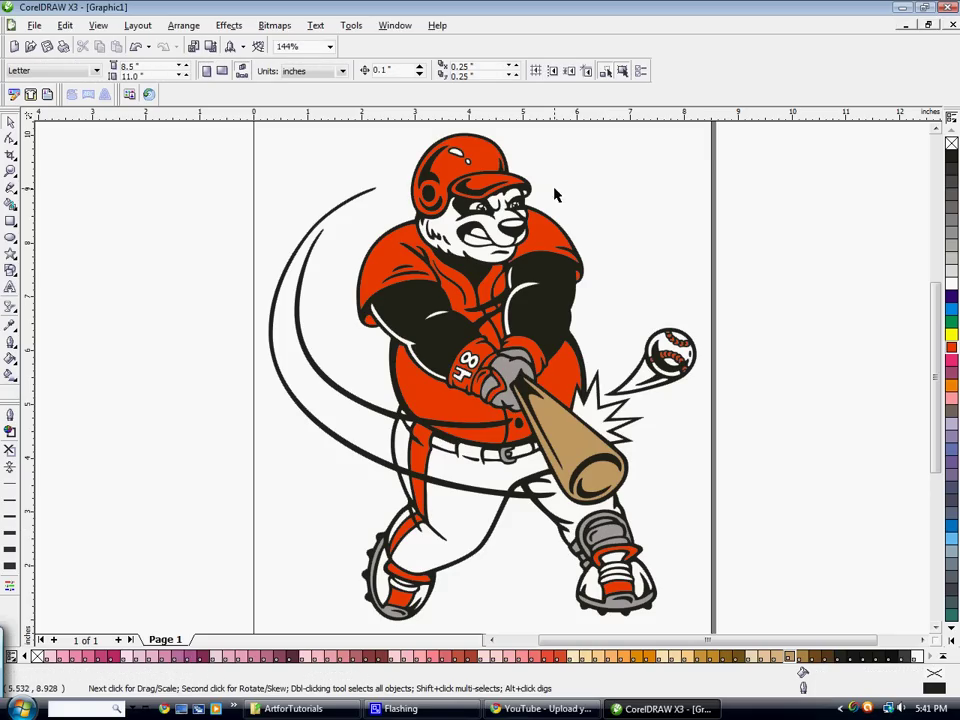
# Copy the bat's tan PANTONE 729 CV fill to both of the panda's irises.
pyautogui.scroll(1, 530, 310)
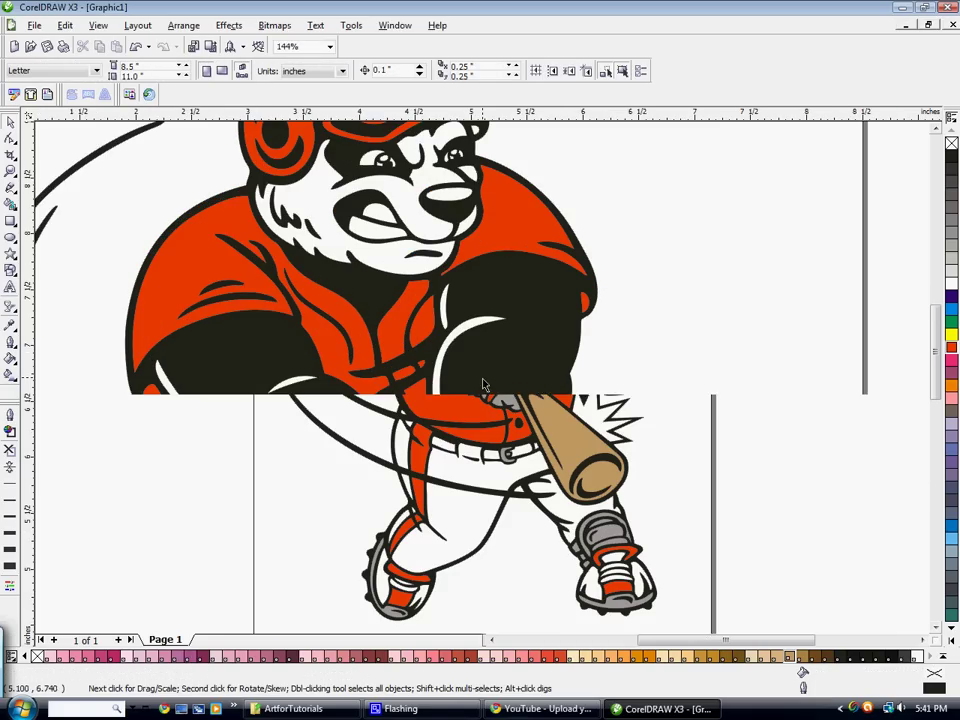
pyautogui.moveTo(499, 599); pyautogui.dragTo(385, 166)
pyautogui.moveTo(546, 584); pyautogui.dragTo(458, 159)
pyautogui.click(580, 197)
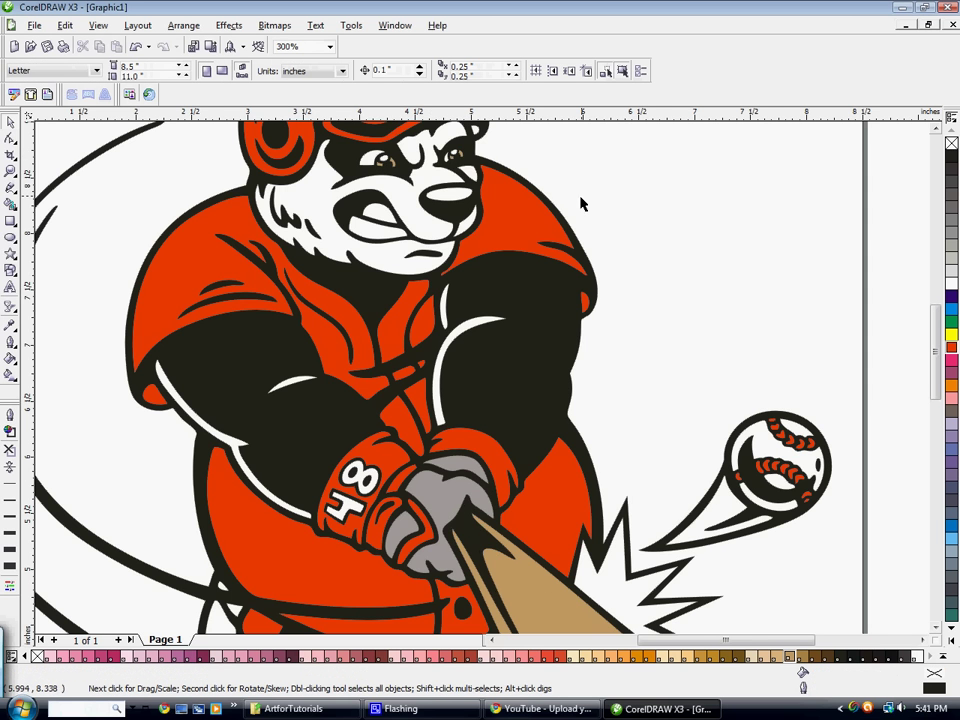
pyautogui.scroll(-2, 581, 199)
pyautogui.scroll(1, 424, 472)
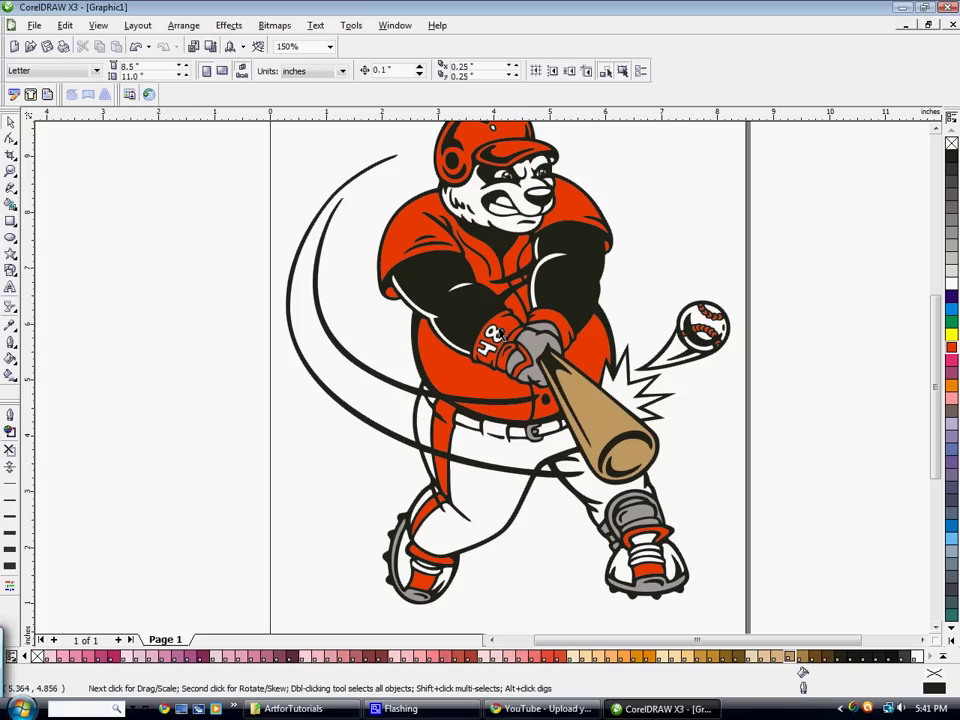
# Open the print settings and view the spot colors listed for separations.
pyautogui.click(33, 27)
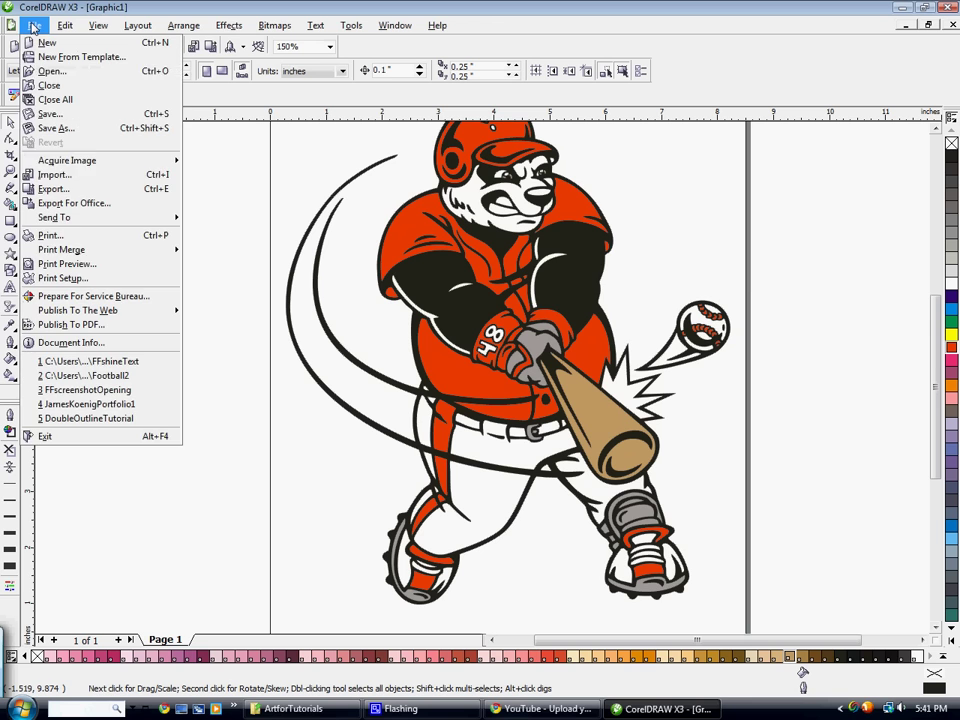
pyautogui.click(81, 243)
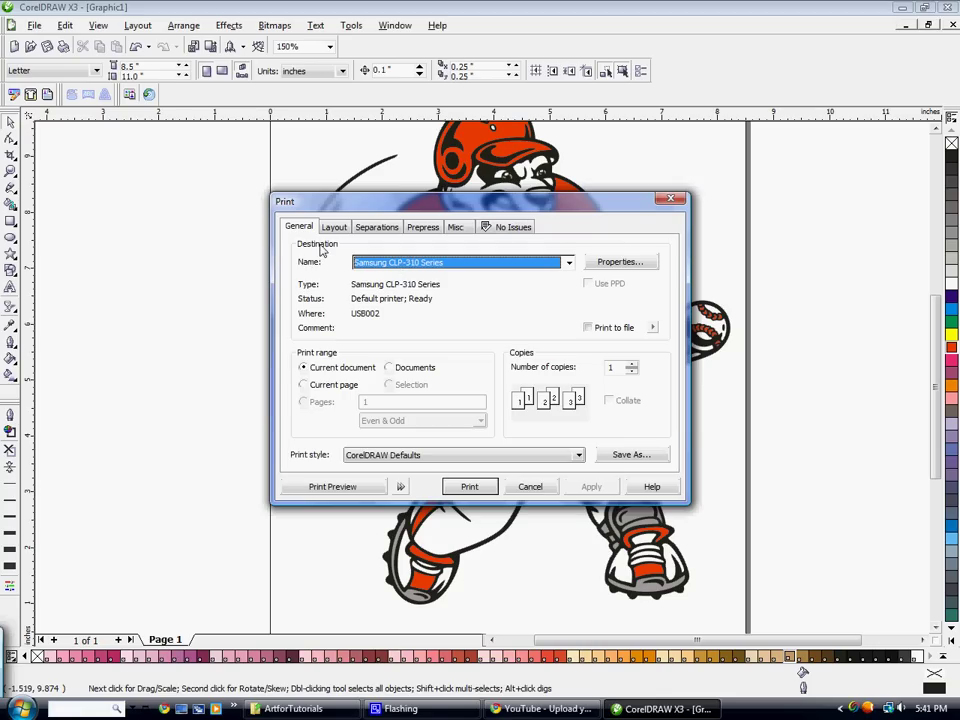
pyautogui.click(372, 230)
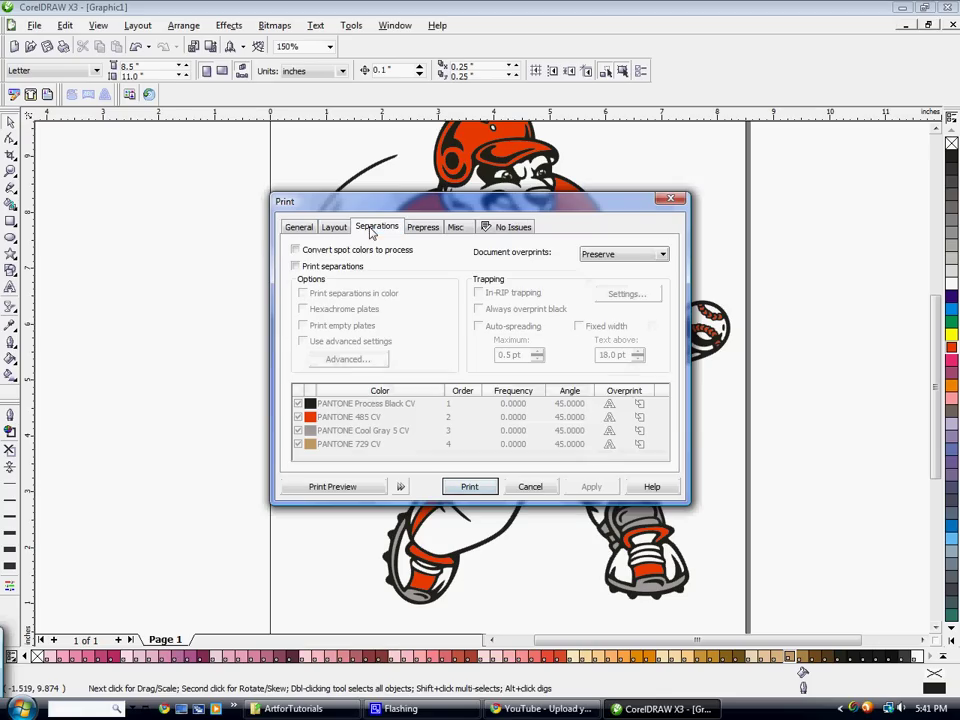
# Turn on print separations, preview the plates for the PANTONE spot colors, and leave the print settings without printing.
pyautogui.click(295, 266)
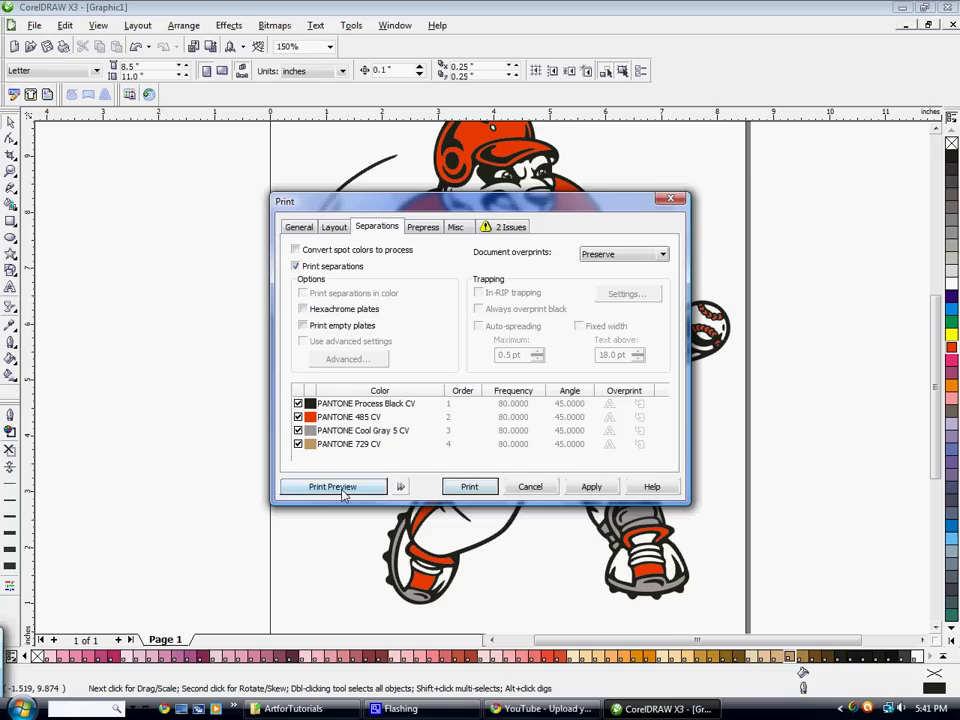
pyautogui.click(340, 490)
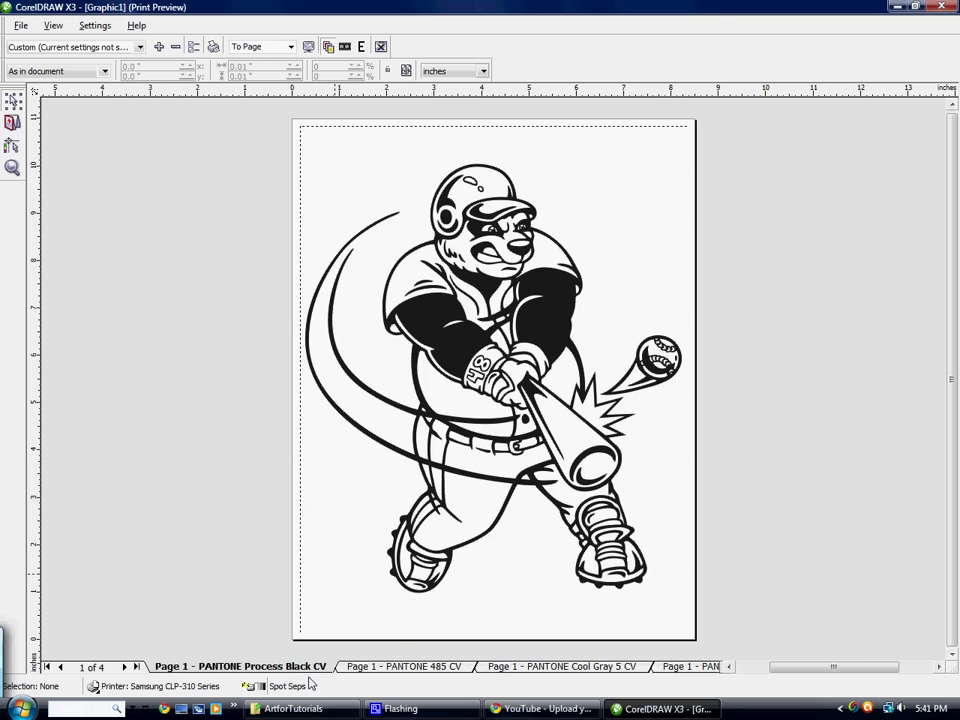
pyautogui.click(400, 666)
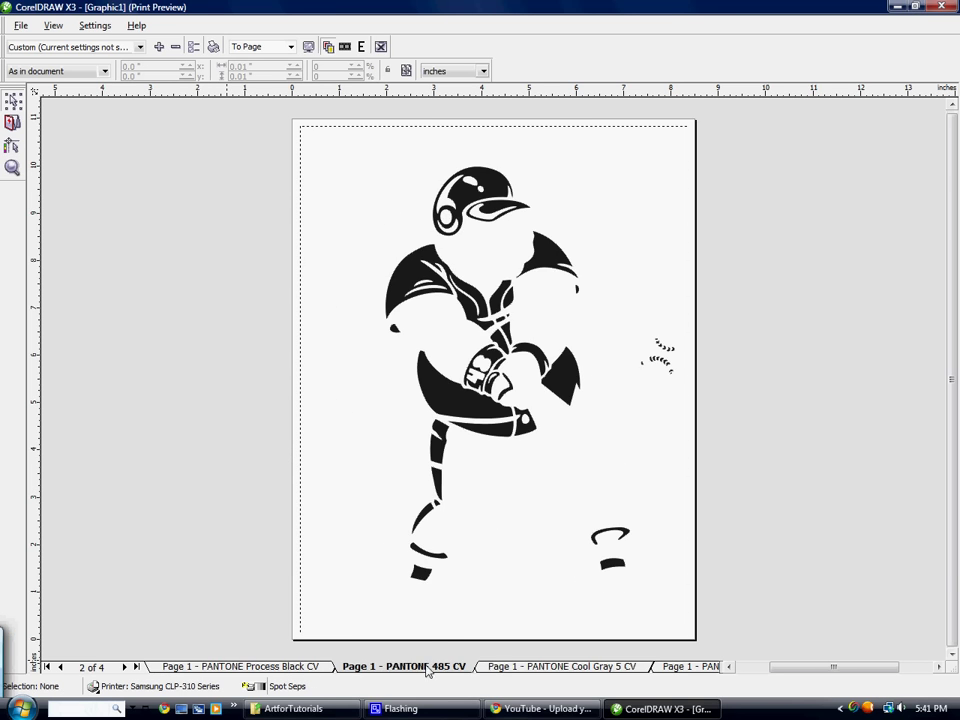
pyautogui.click(504, 668)
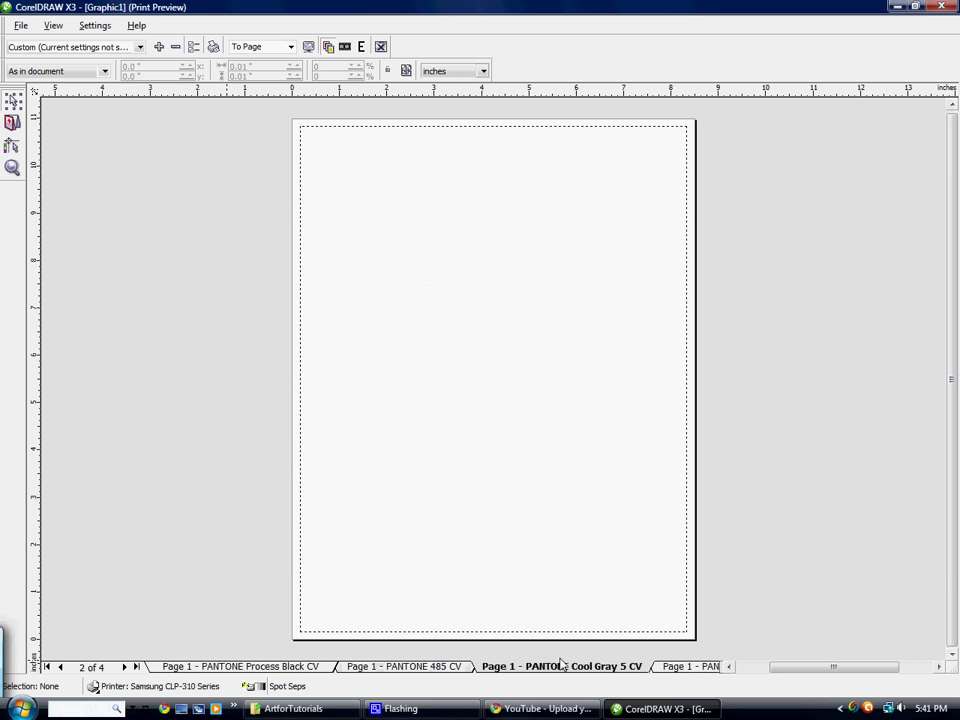
pyautogui.click(684, 668)
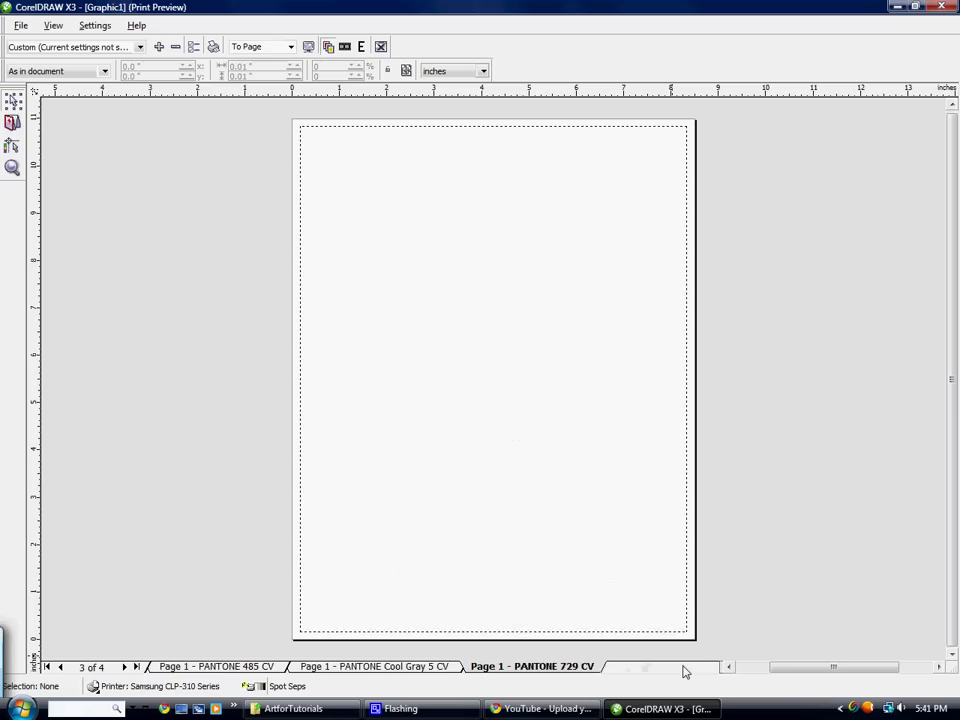
pyautogui.click(218, 667)
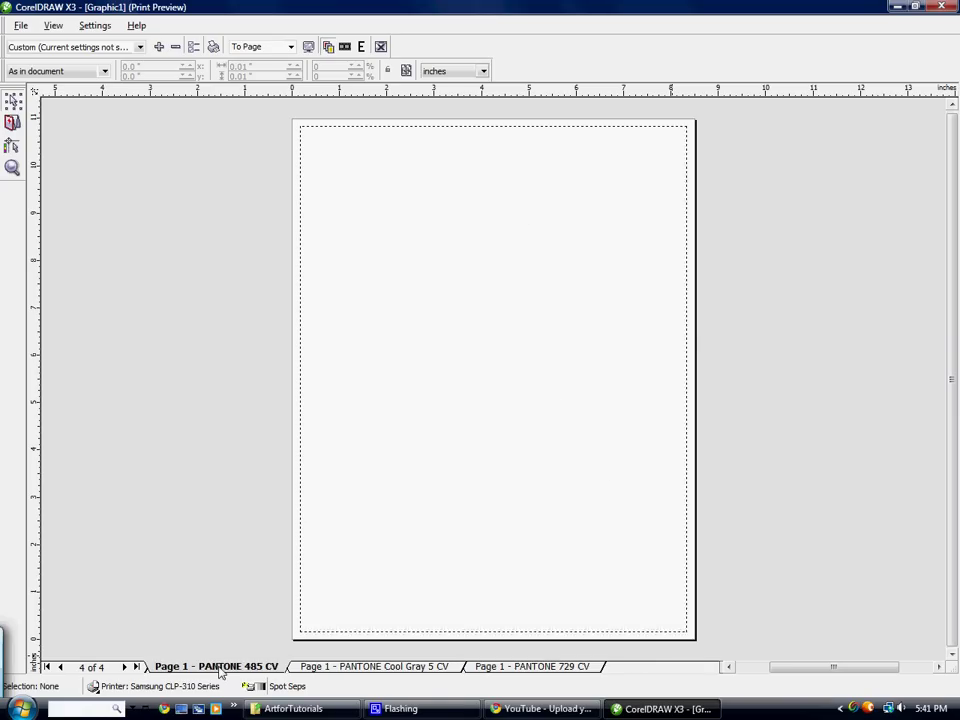
pyautogui.click(950, 6)
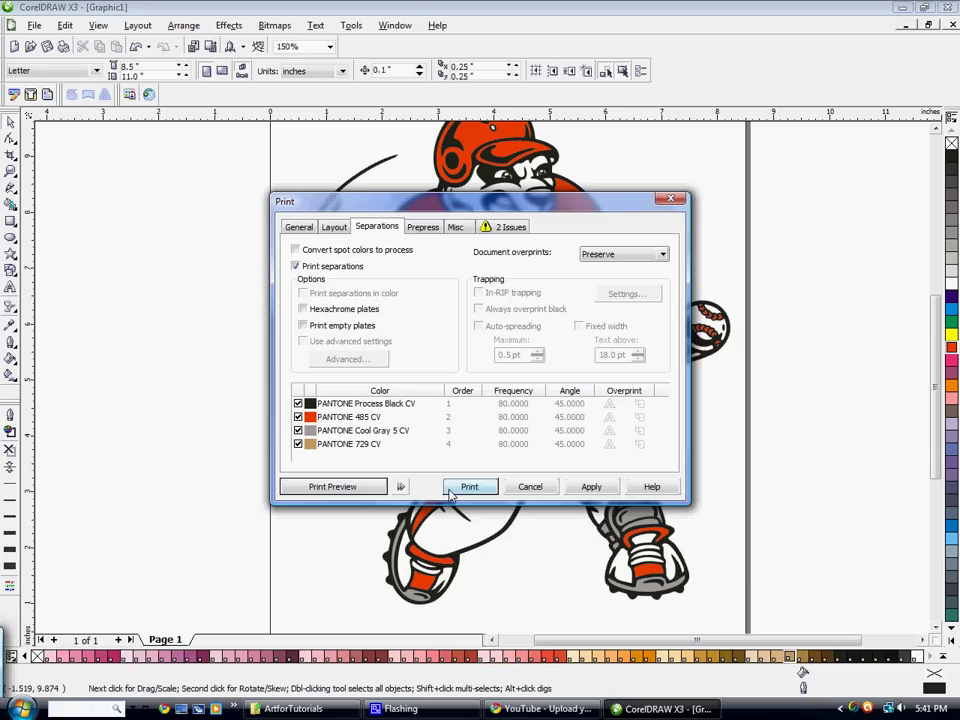
pyautogui.click(532, 487)
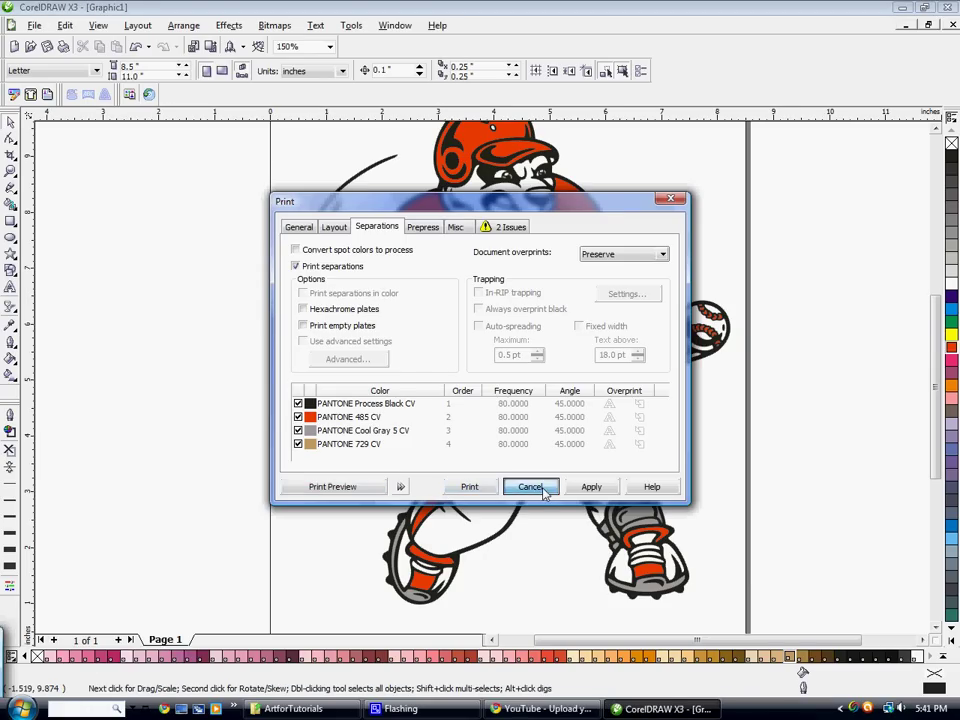
# Draw two test rectangles beside the mascot: about 0.48 × 0.42 in filled Electric Blue, and about 0.39 × 0.81 in filled Yellow.
pyautogui.click(11, 223)
pyautogui.moveTo(322, 441); pyautogui.dragTo(362, 474)
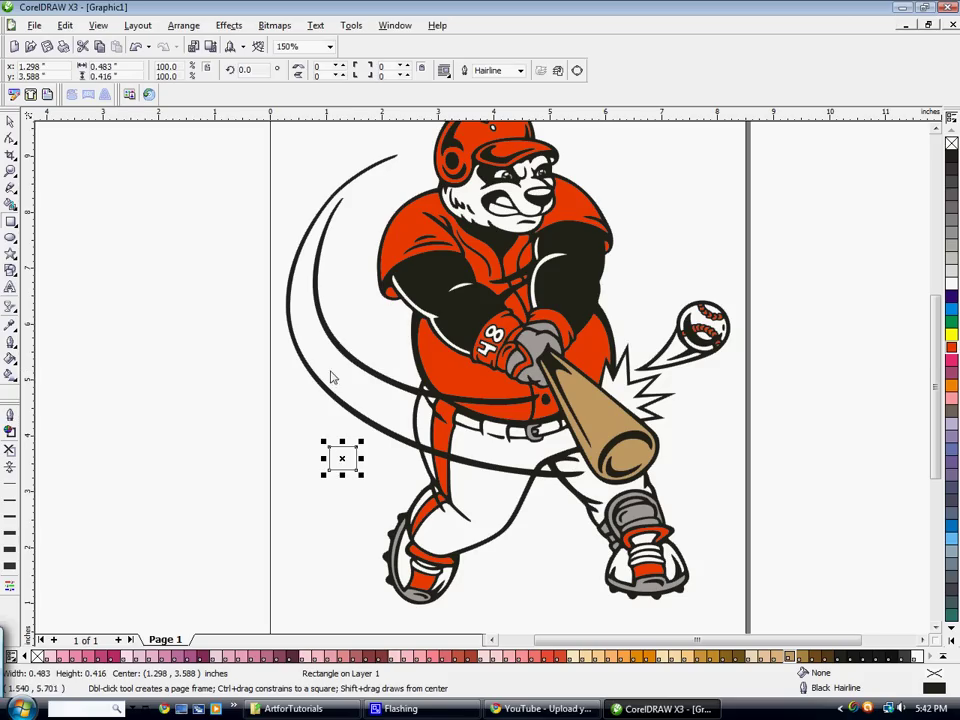
pyautogui.moveTo(355, 339); pyautogui.dragTo(386, 393)
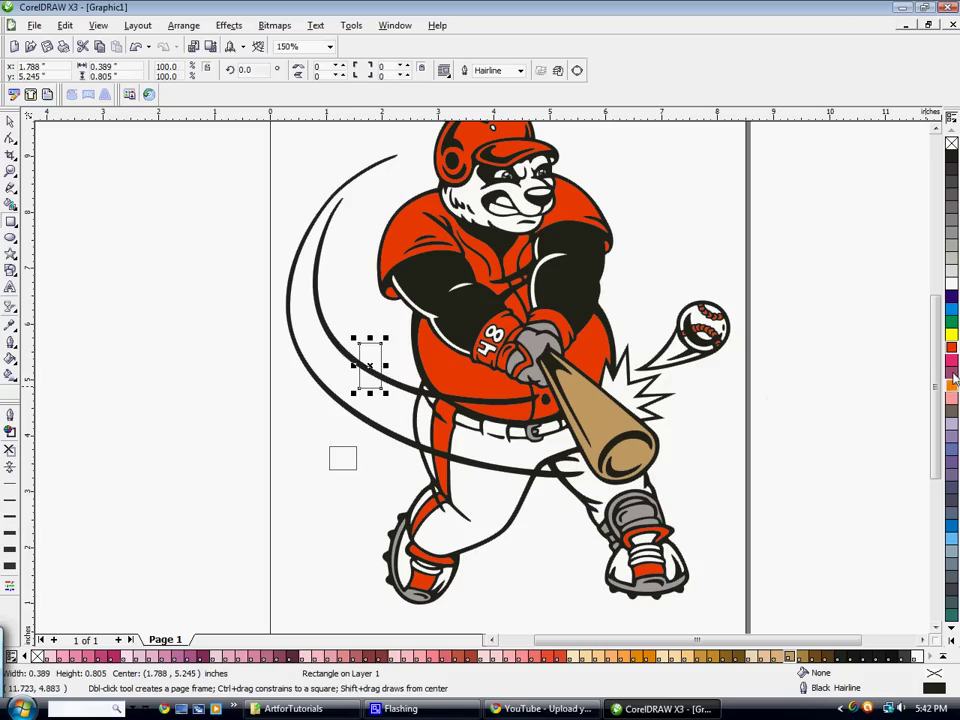
pyautogui.click(952, 336)
pyautogui.press('space')
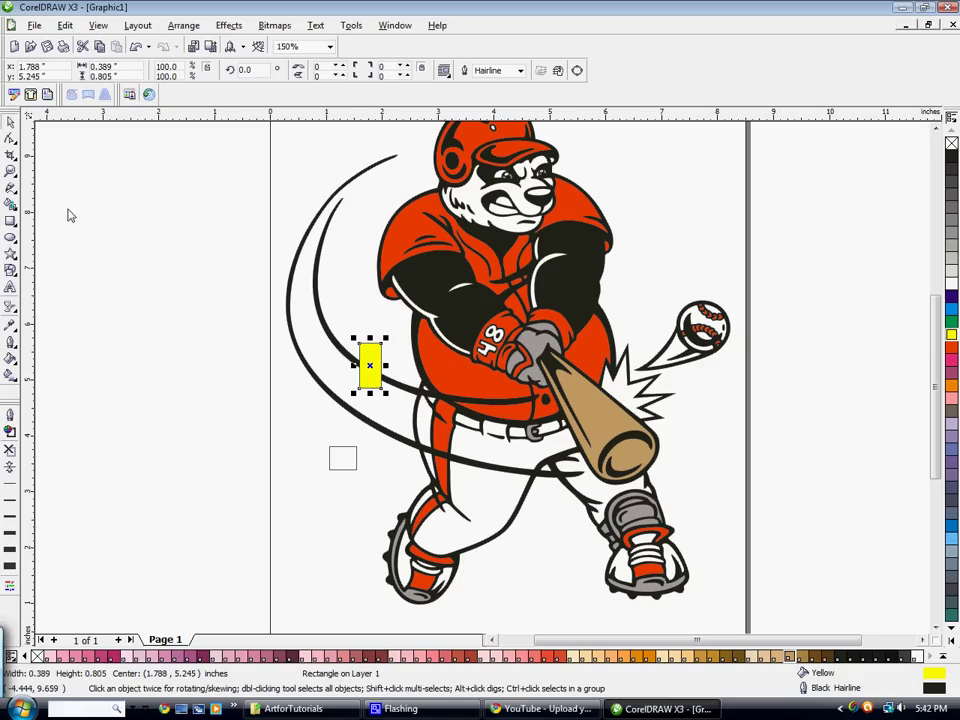
pyautogui.click(342, 458)
pyautogui.click(952, 462)
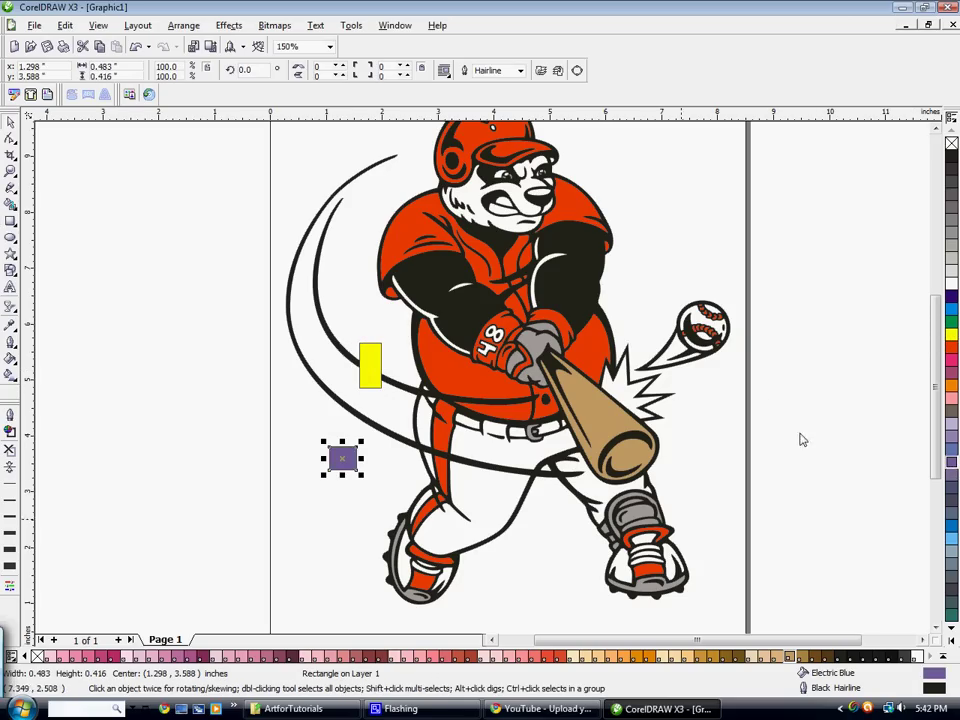
pyautogui.click(806, 418)
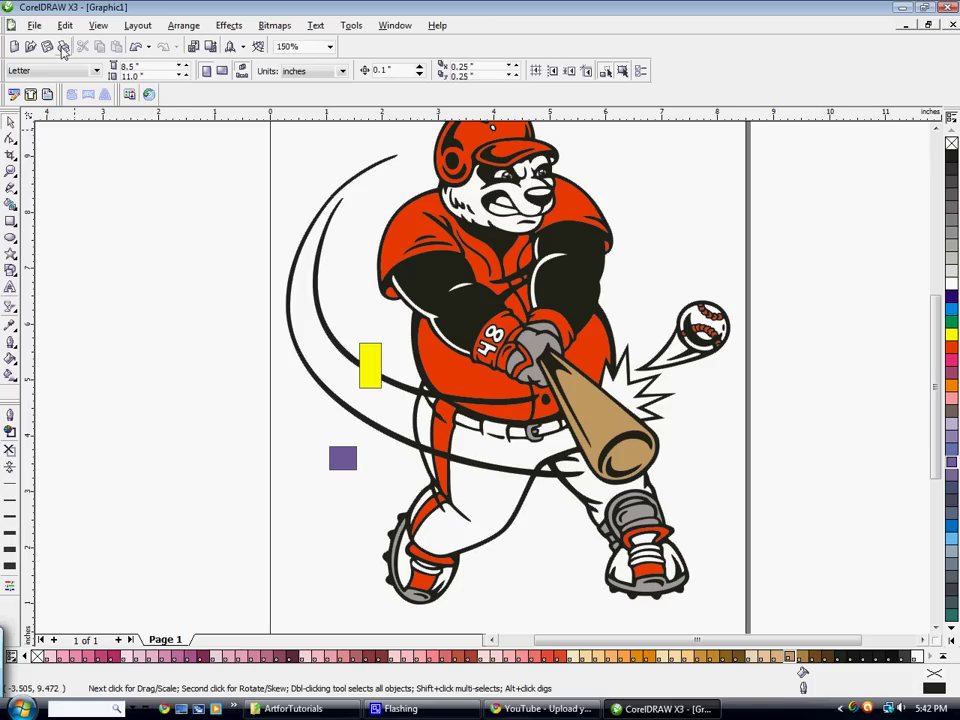
# Turn on print separations again, review the full list of separation colors with the test rectangles present, and exit without printing.
pyautogui.click(62, 47)
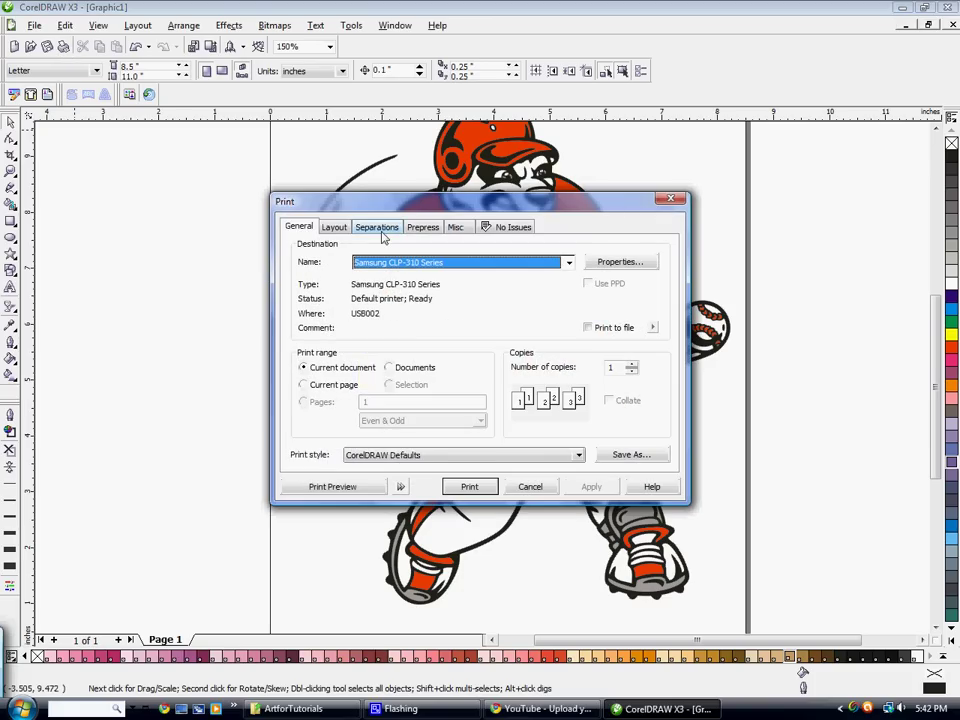
pyautogui.click(379, 230)
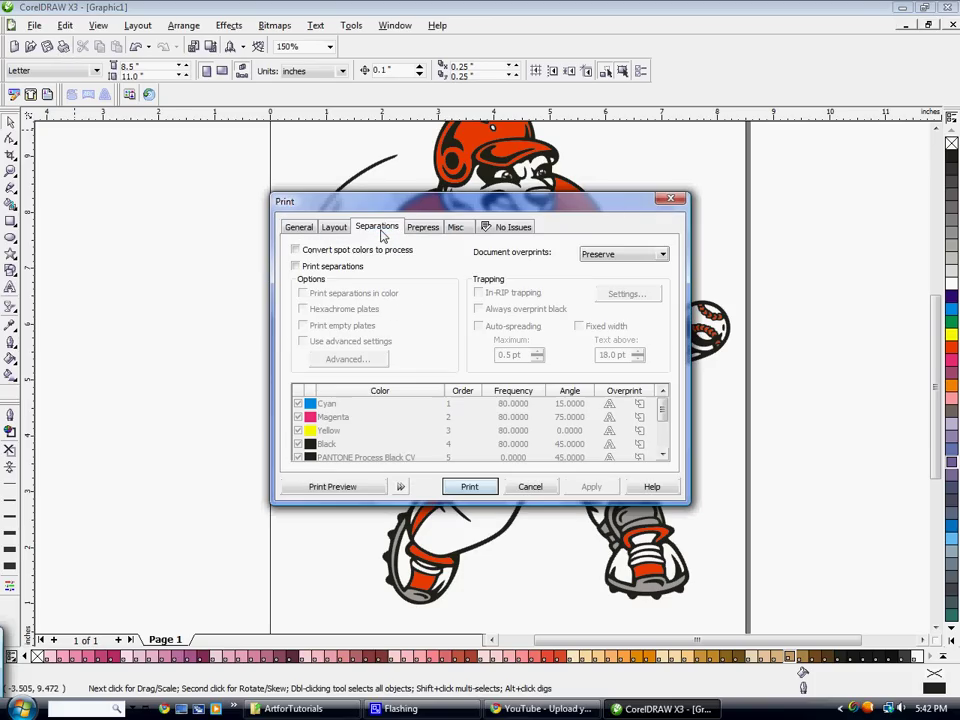
pyautogui.click(296, 267)
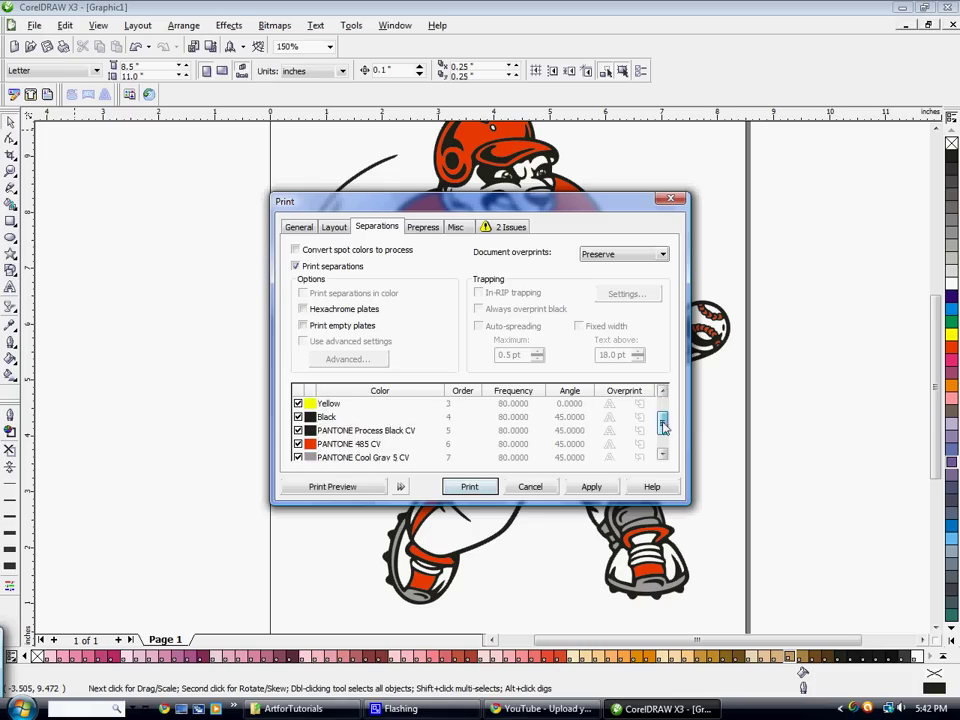
pyautogui.moveTo(661, 411)
pyautogui.mouseDown()
pyautogui.moveTo(660, 437)
pyautogui.moveTo(660, 405)
pyautogui.mouseUp()
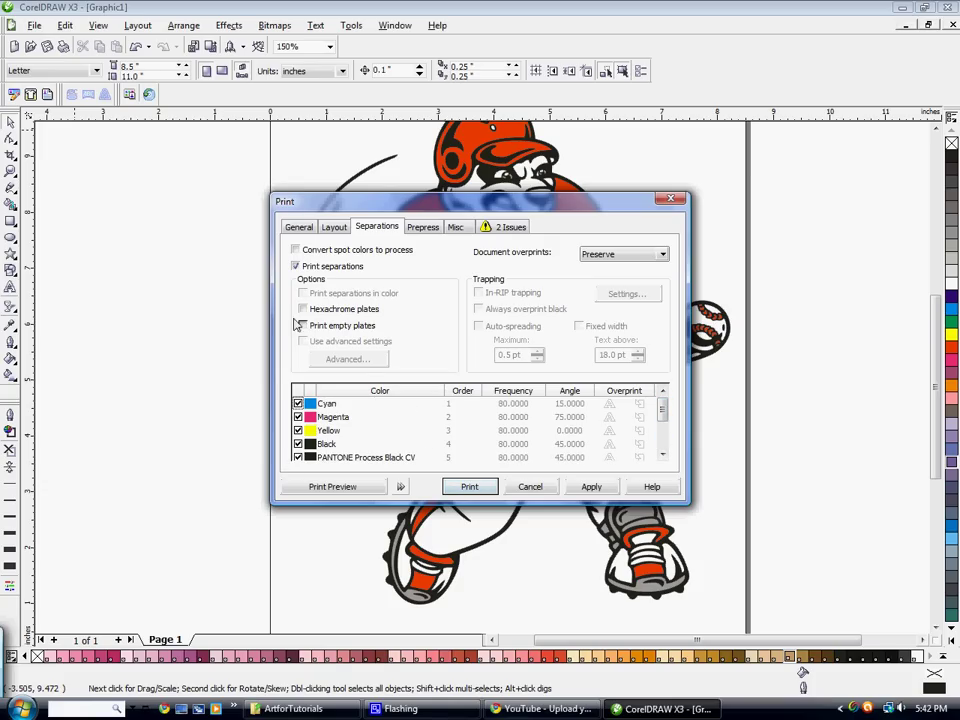
pyautogui.click(531, 487)
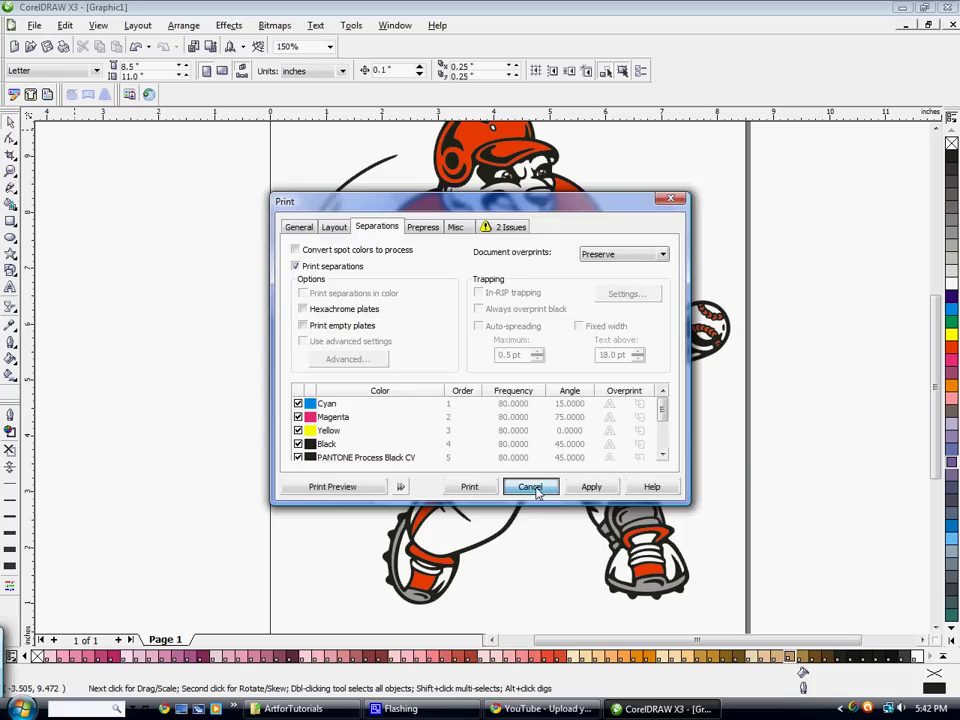
# Delete the yellow and Electric Blue test rectangles beside the mascot.
pyautogui.click(372, 360)
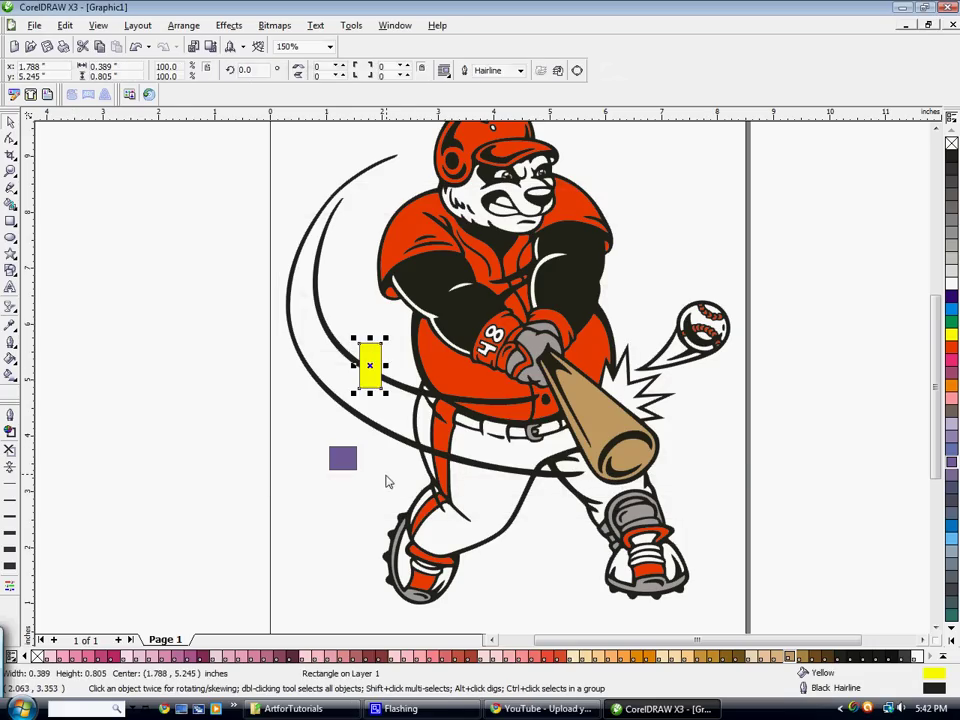
pyautogui.press('Delete')
pyautogui.moveTo(316, 438); pyautogui.dragTo(371, 476)
pyautogui.press('Delete')
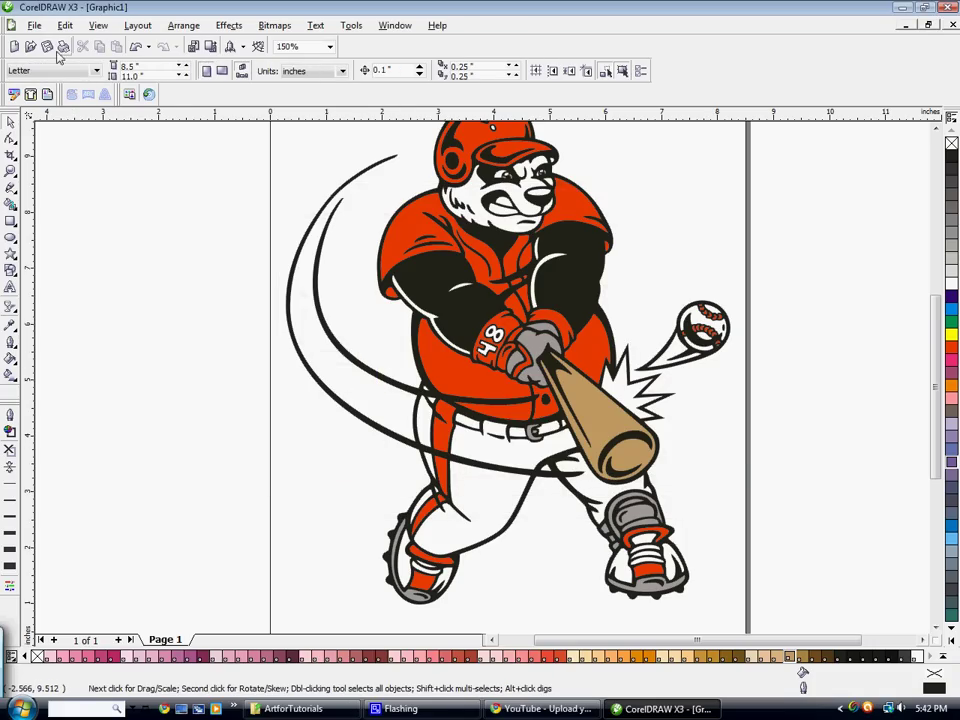
# Recheck the separation colors in the print settings with only the mascot artwork on the page, and close without printing.
pyautogui.click(63, 47)
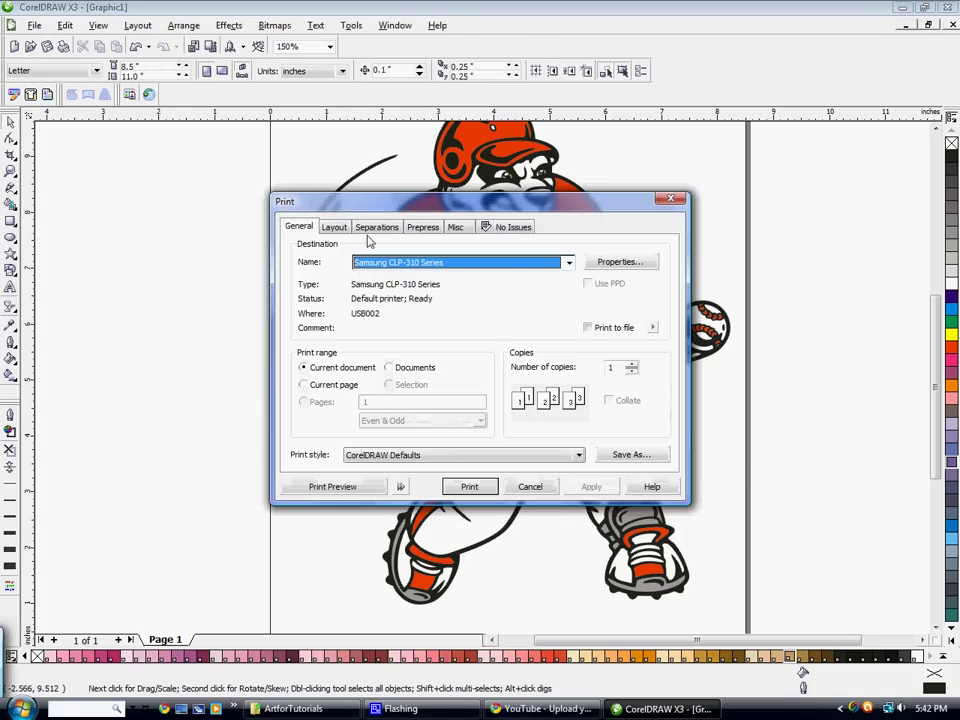
pyautogui.click(374, 227)
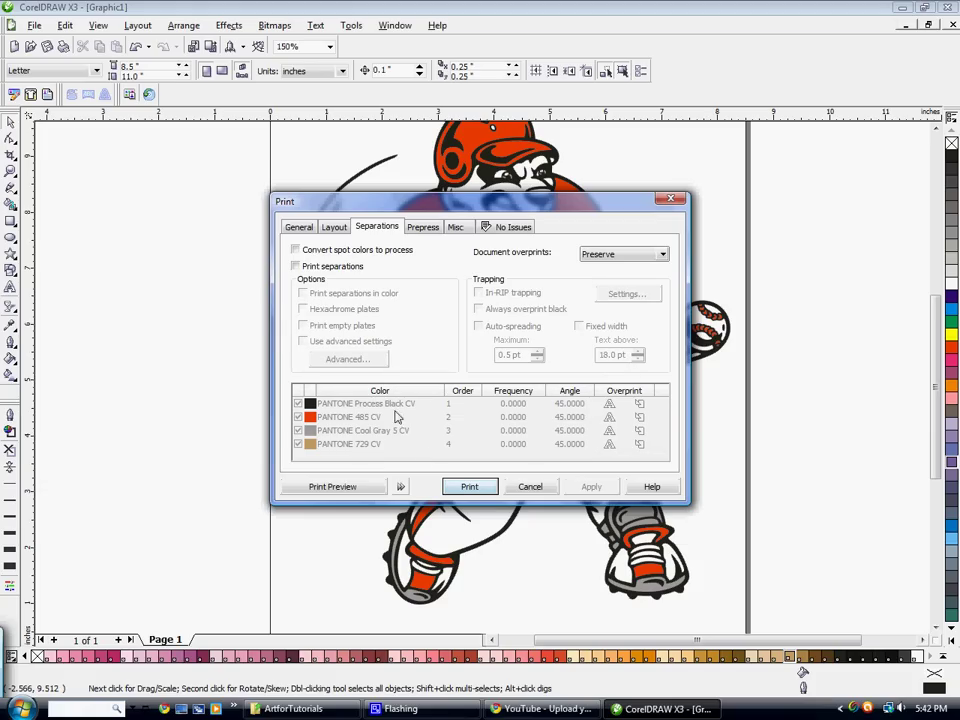
pyautogui.click(545, 486)
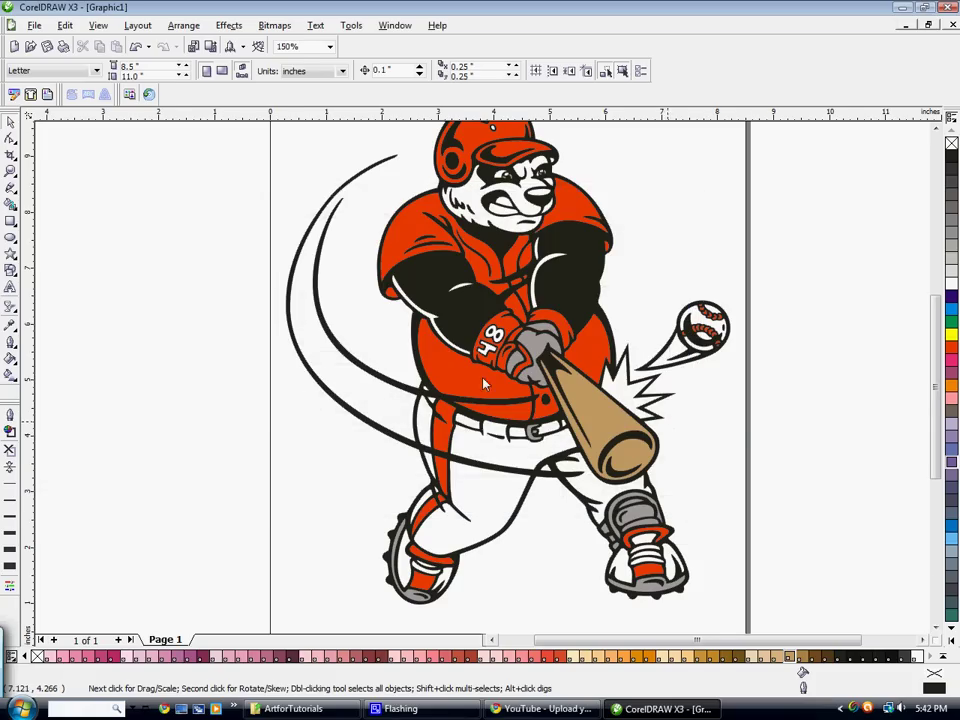
# Open Color Styles and create color styles from all of the mascot's artwork.
pyautogui.scroll(-1, 669, 421)
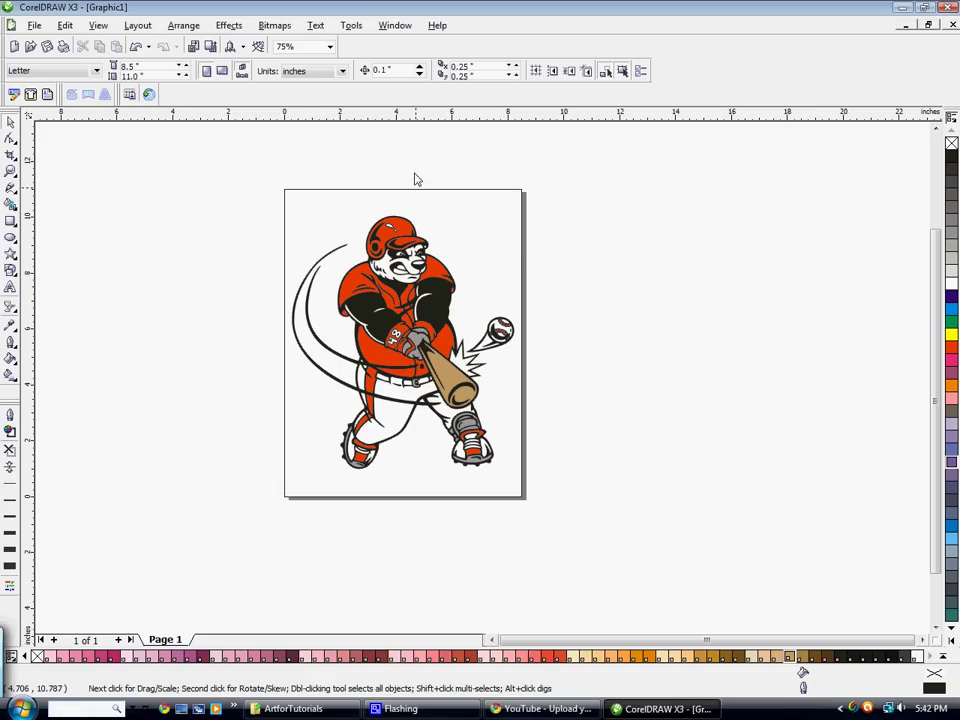
pyautogui.click(355, 26)
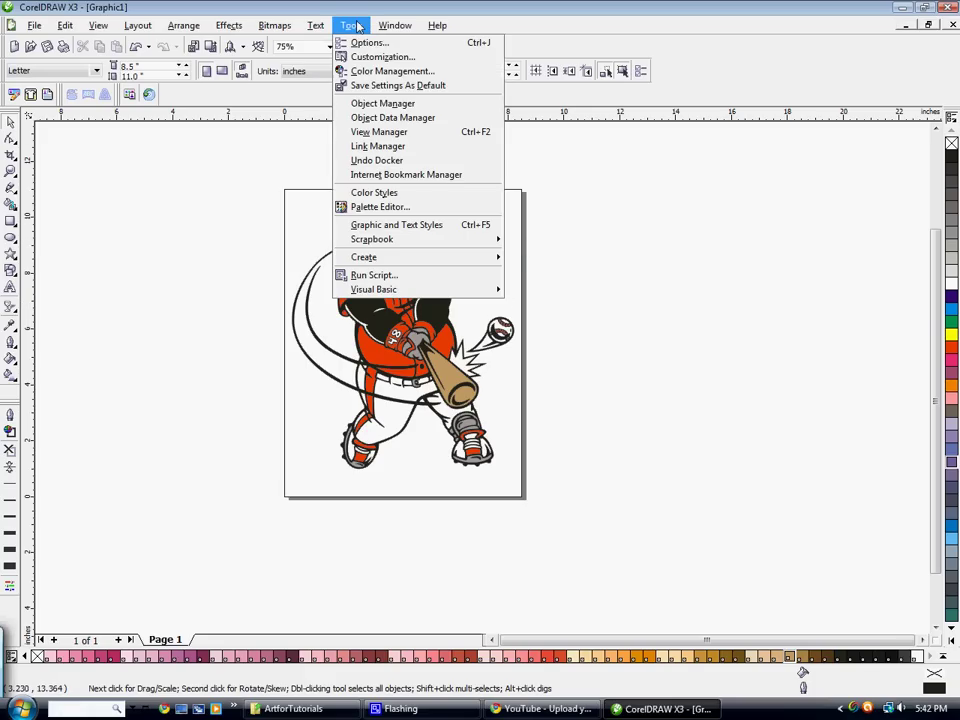
pyautogui.click(370, 193)
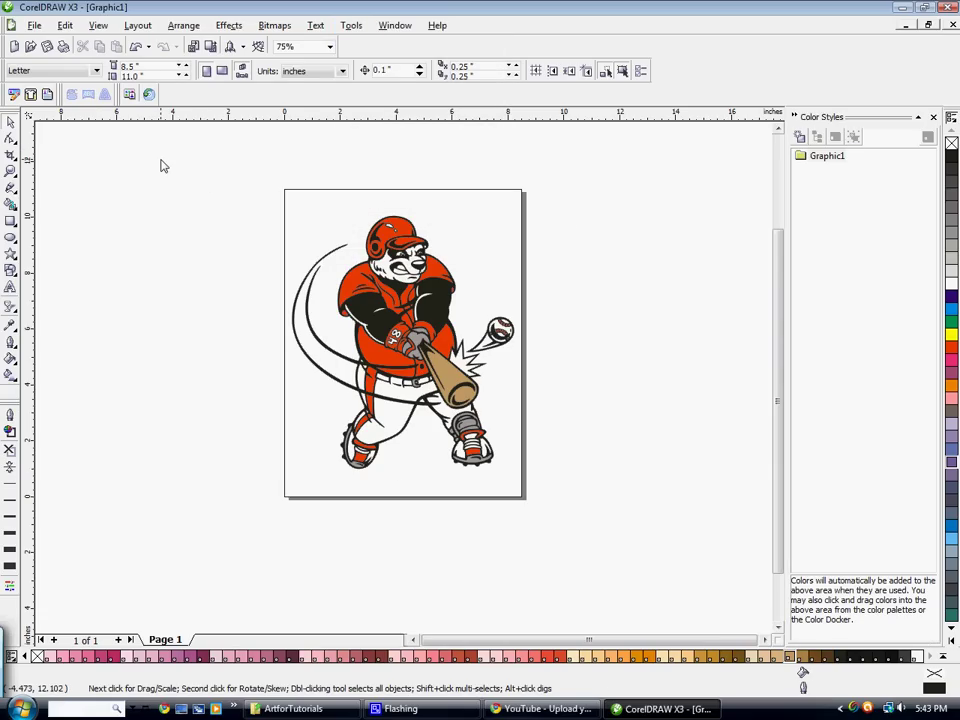
pyautogui.hotkey('ctrl', 'a')
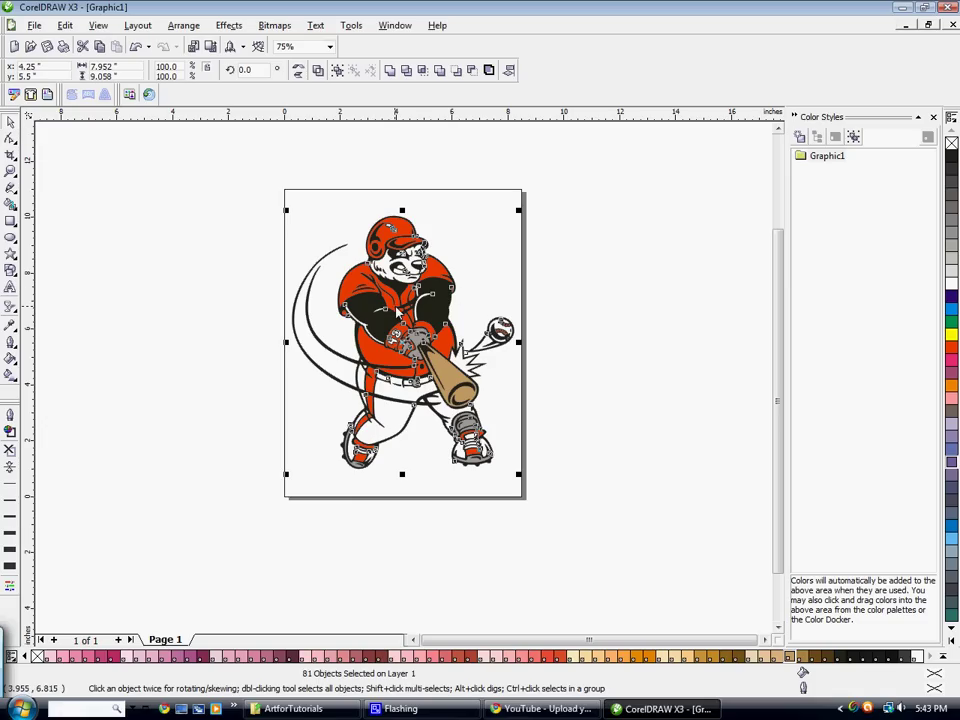
pyautogui.moveTo(397, 312)
pyautogui.mouseDown()
pyautogui.moveTo(740, 280)
pyautogui.moveTo(845, 263)
pyautogui.moveTo(860, 247)
pyautogui.mouseUp()
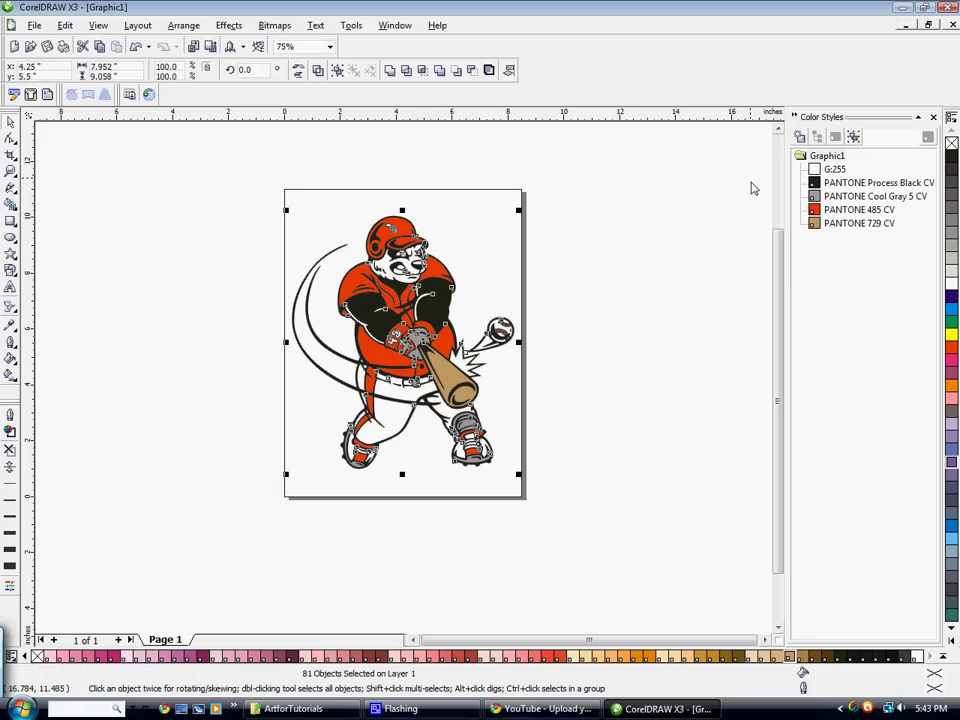
pyautogui.click(832, 254)
pyautogui.click(553, 278)
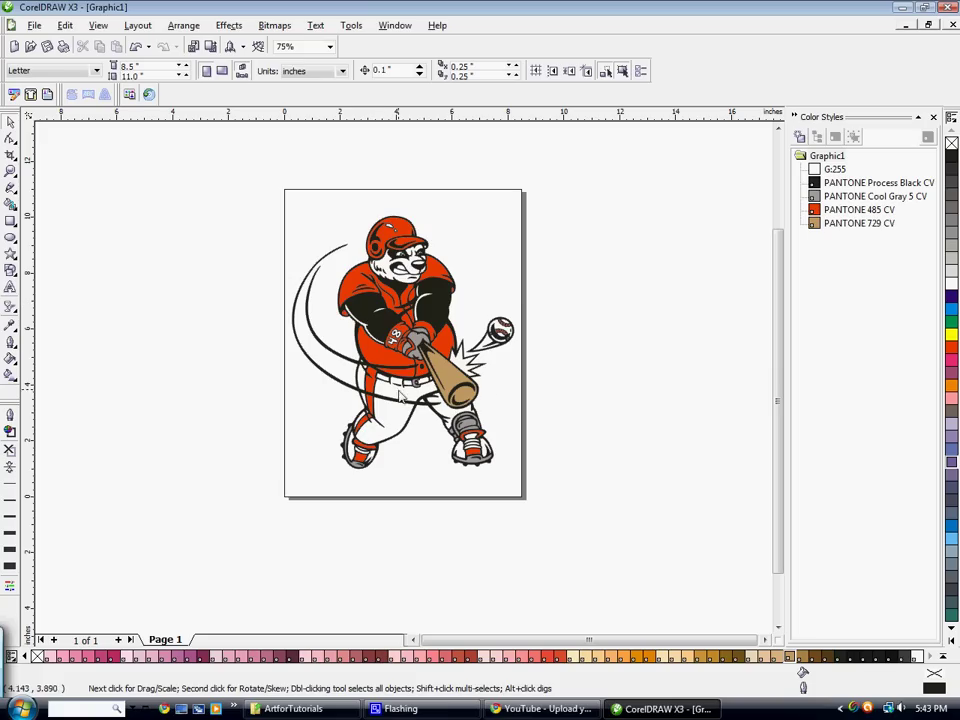
# Change the PANTONE 485 CV color style to PANTONE 2985 CV at 100% tint to recolor the uniform.
pyautogui.click(816, 212)
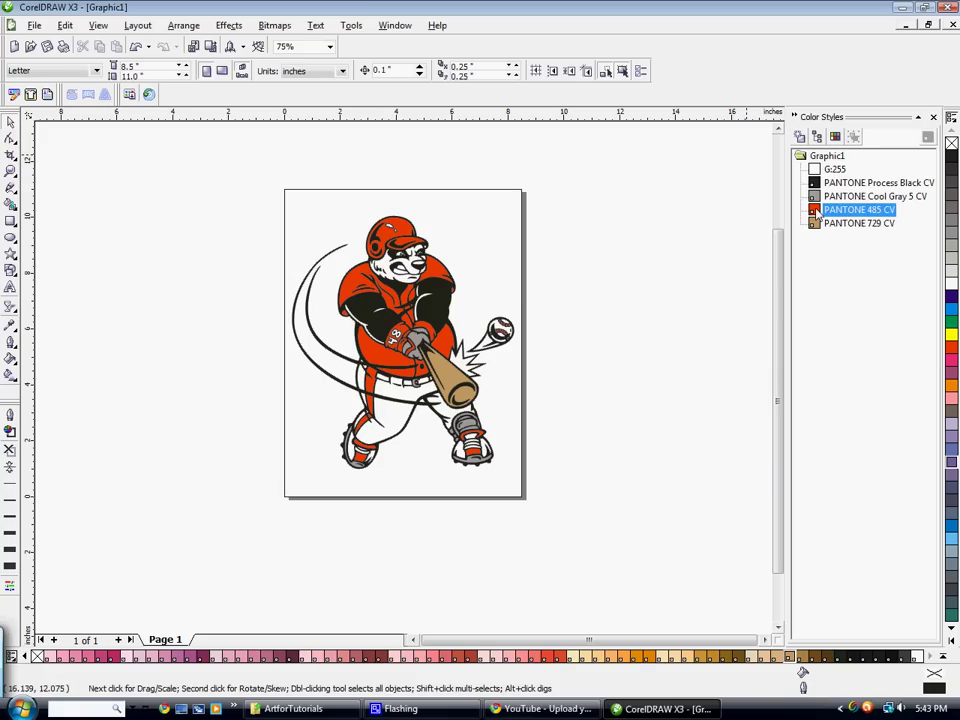
pyautogui.rightClick(816, 212)
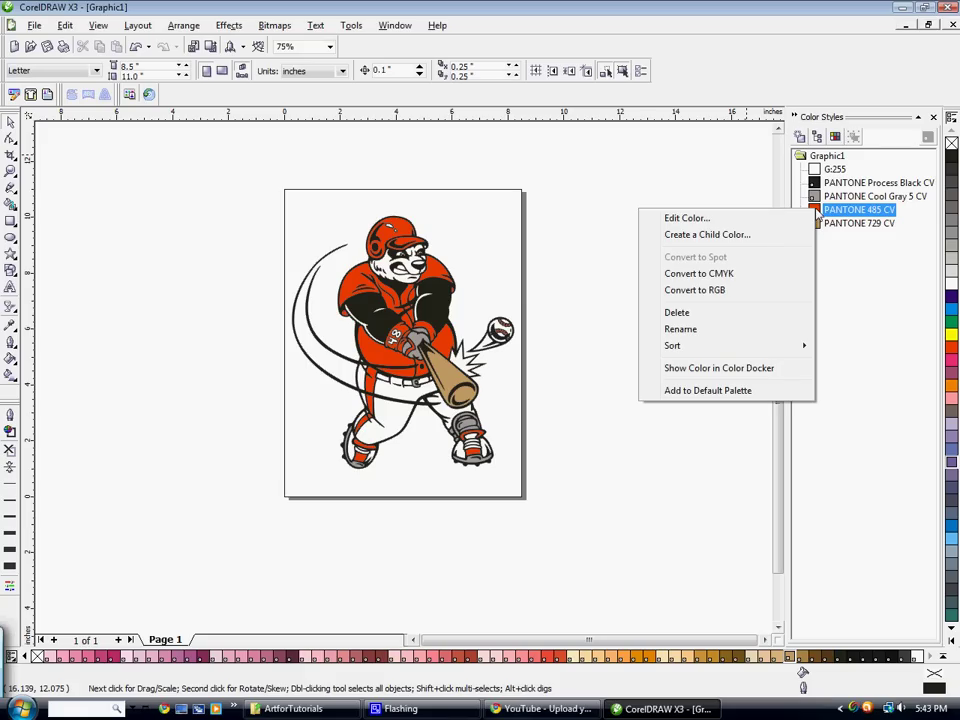
pyautogui.click(762, 219)
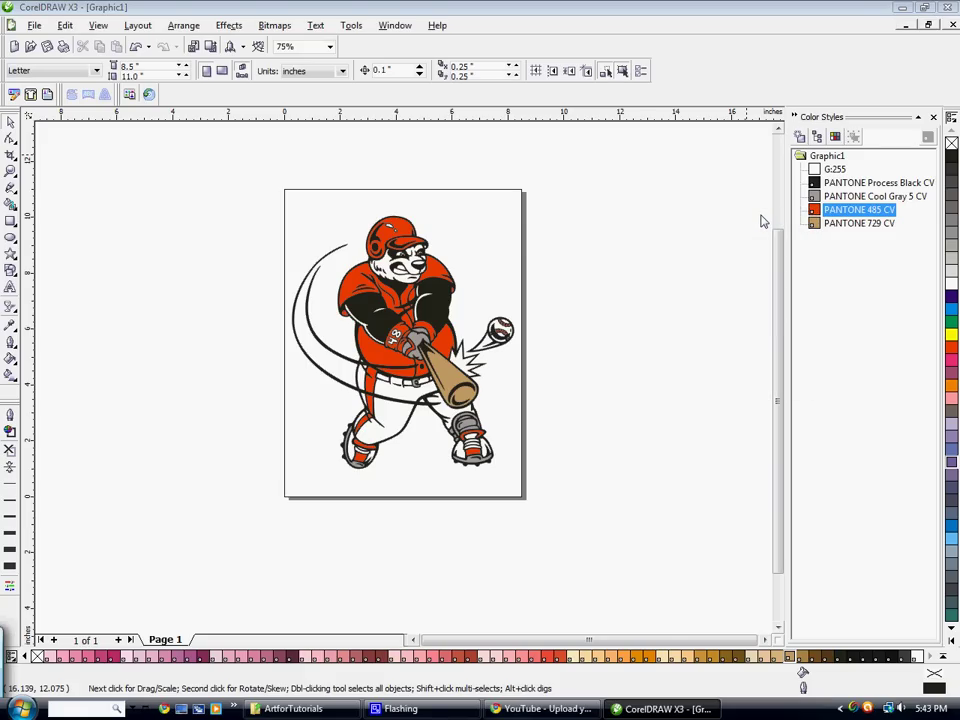
pyautogui.click(498, 338)
pyautogui.click(360, 393)
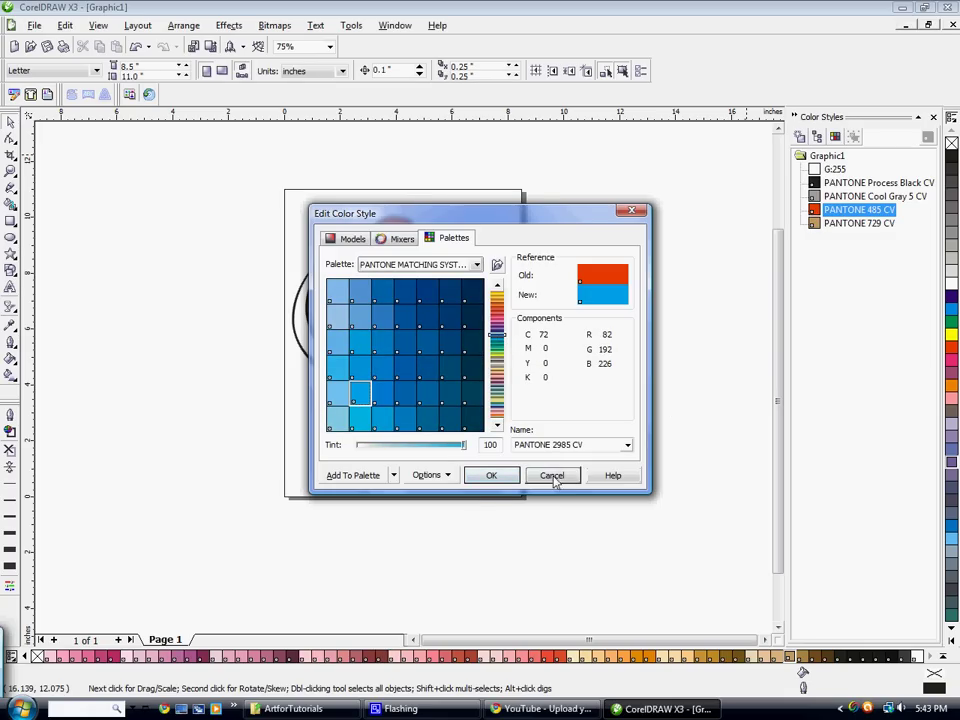
pyautogui.click(506, 479)
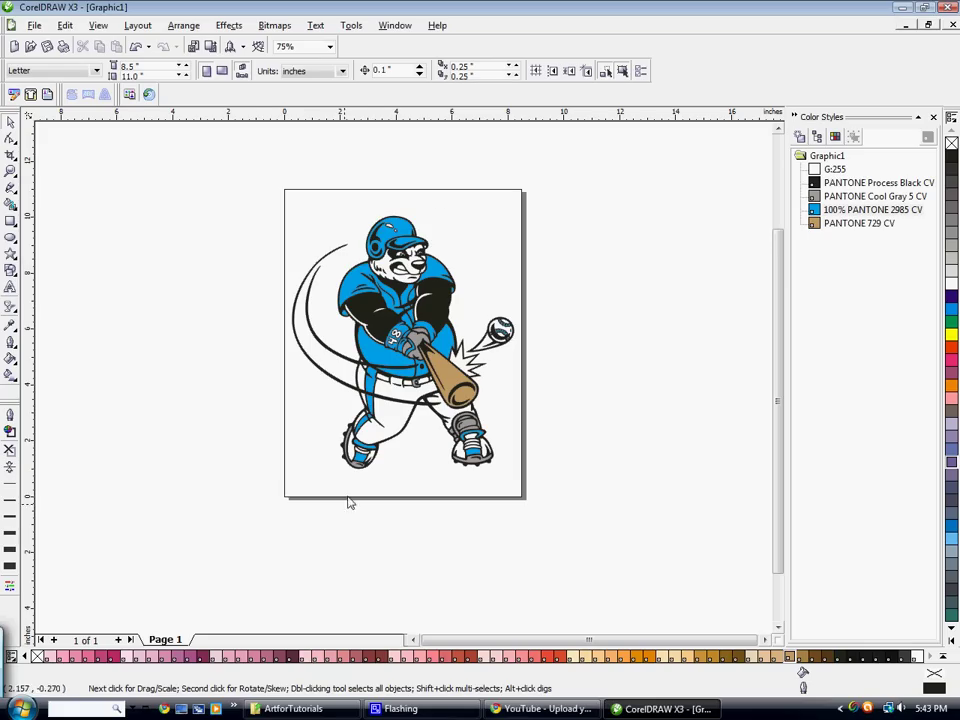
# Change the PANTONE Cool Gray 5 CV color style to PANTONE Cool Gray 9 CV at 100% tint and close Color Styles.
pyautogui.rightClick(817, 197)
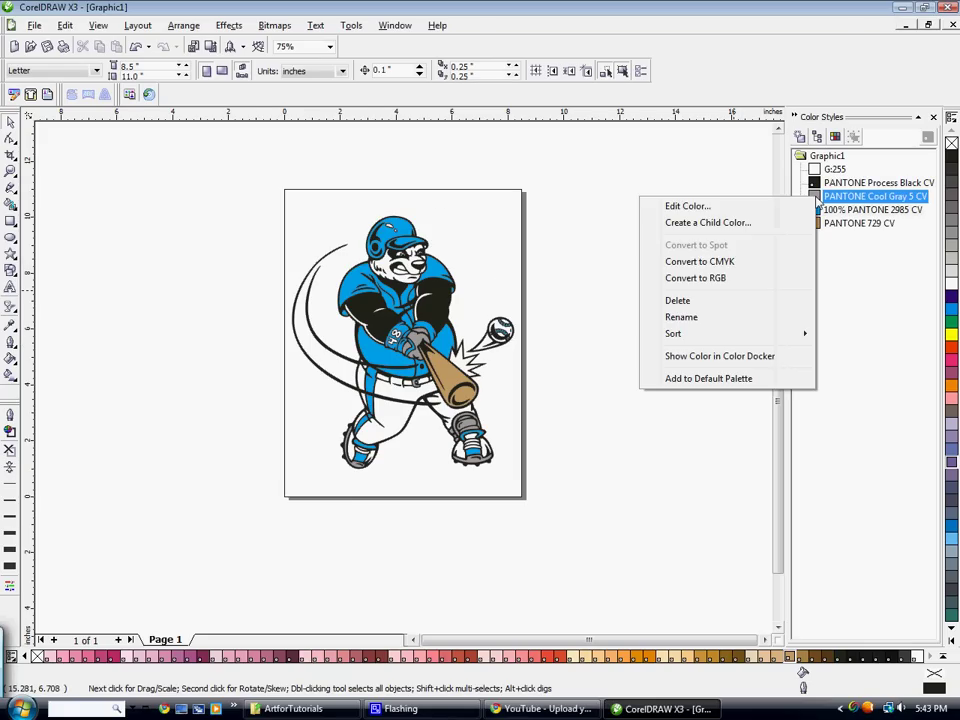
pyautogui.click(790, 206)
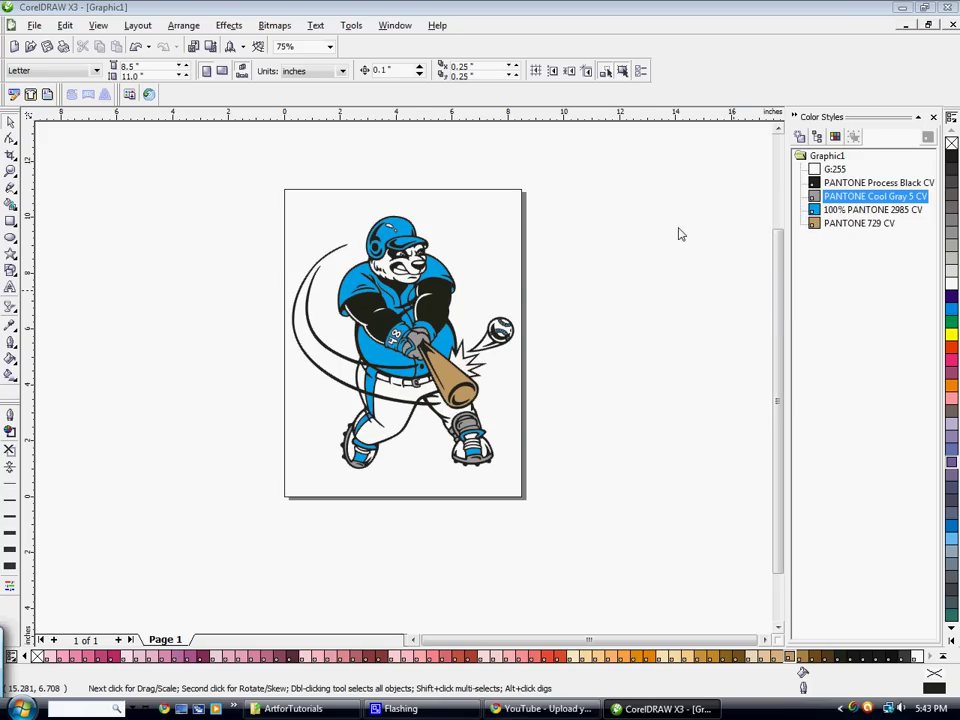
pyautogui.click(406, 316)
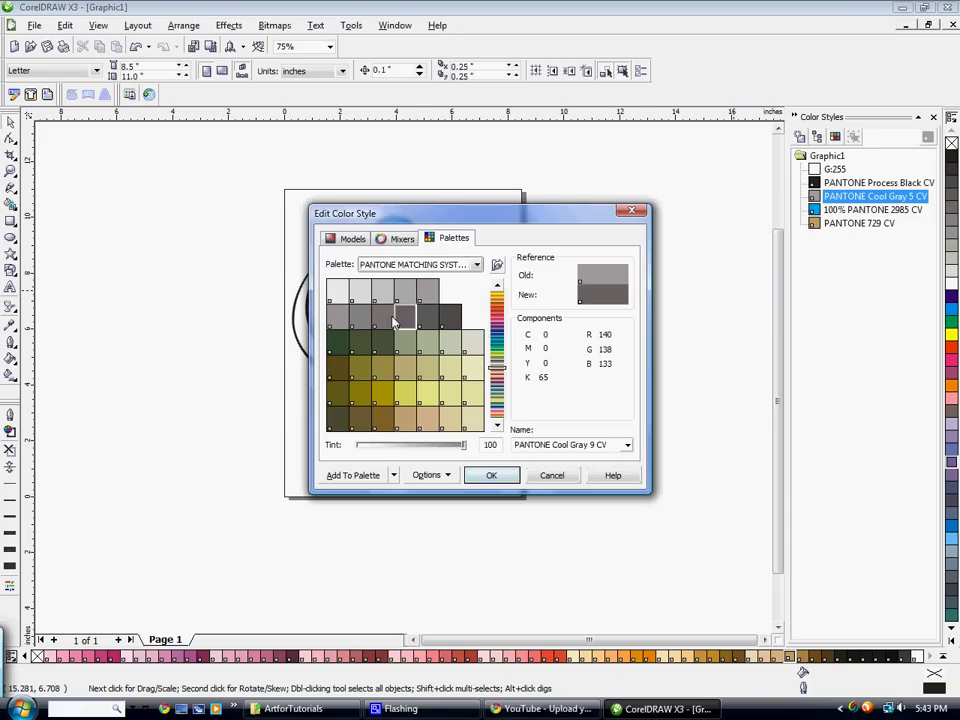
pyautogui.click(508, 478)
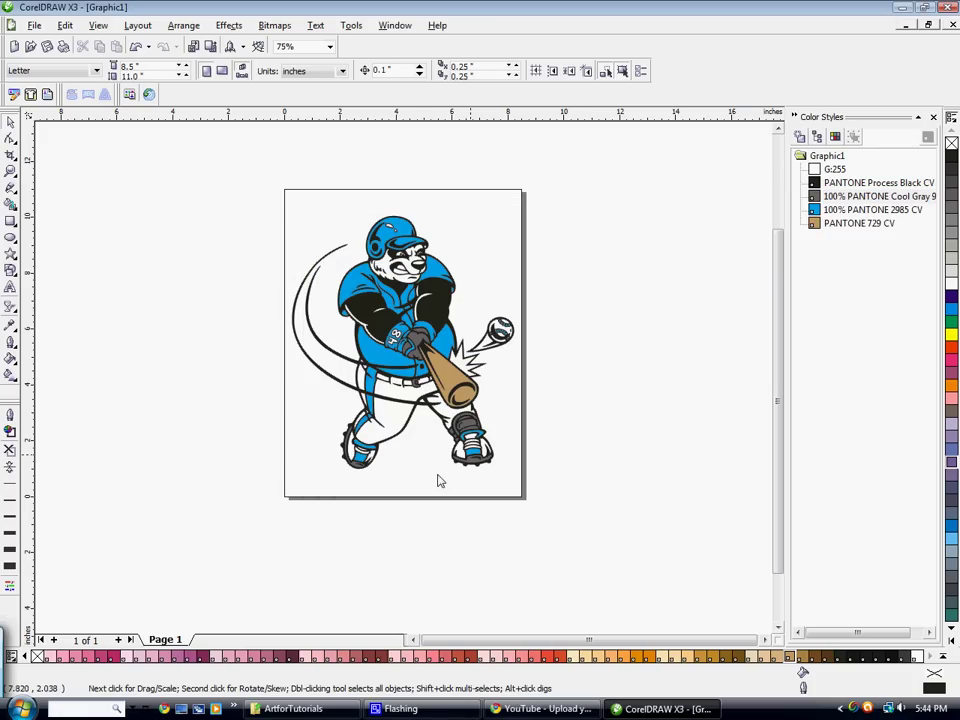
pyautogui.click(935, 118)
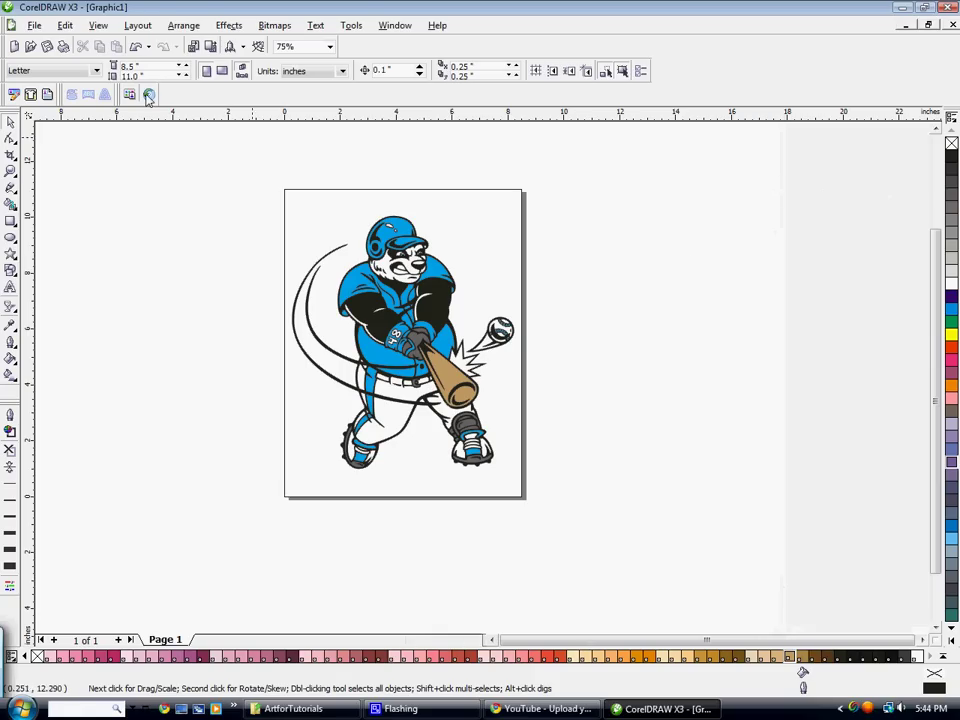
# Turn on print separations in the print settings and compare the listed spot colors with the recolored mascot, keeping the artwork in view.
pyautogui.click(33, 26)
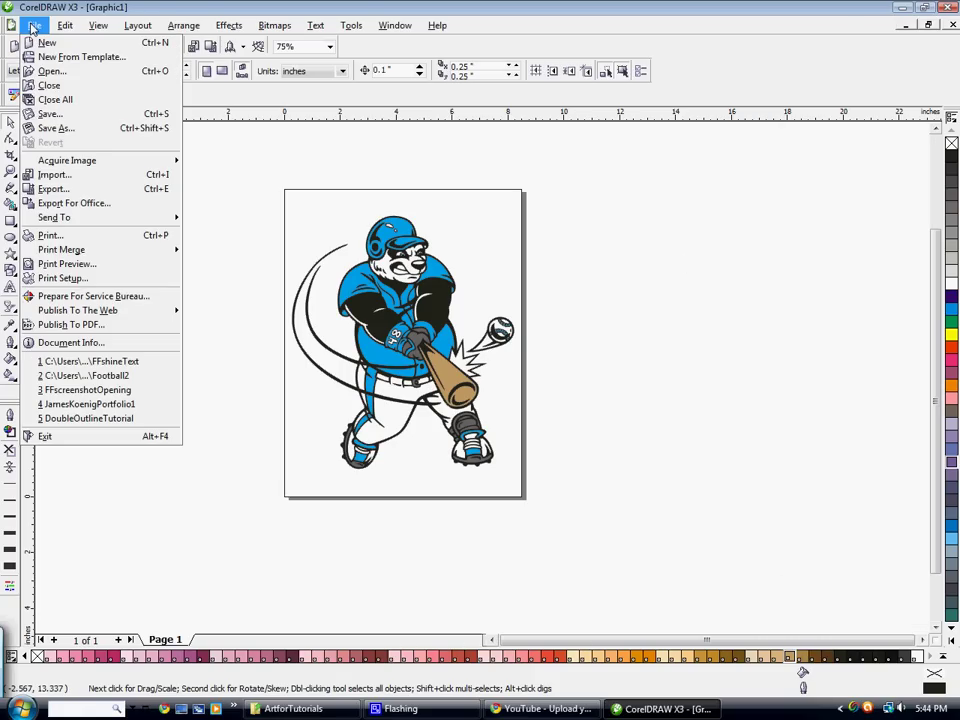
pyautogui.click(100, 236)
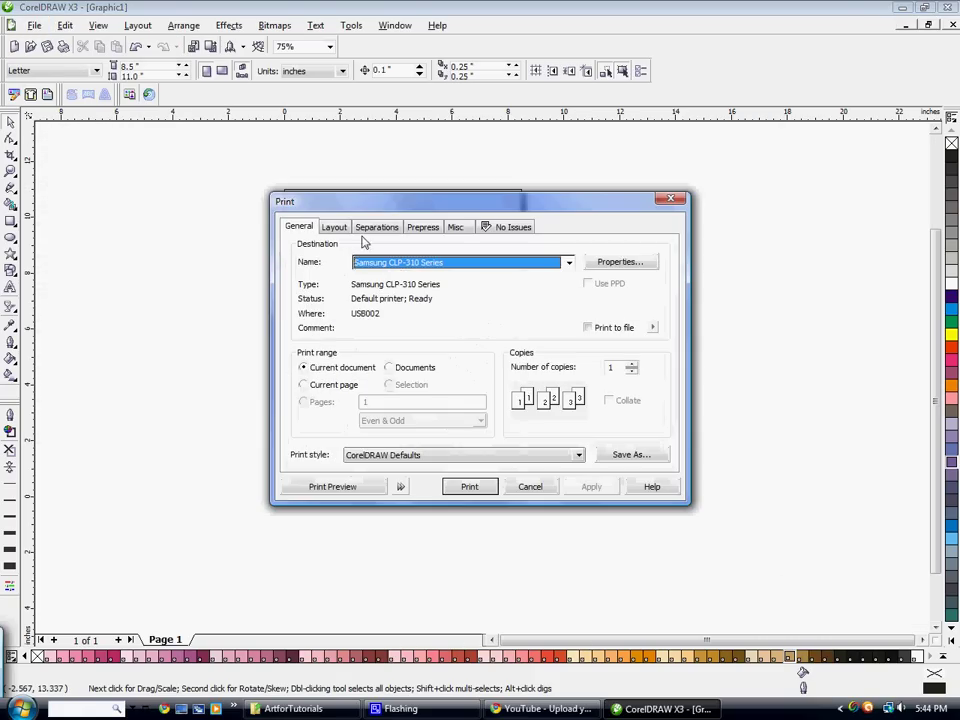
pyautogui.click(376, 229)
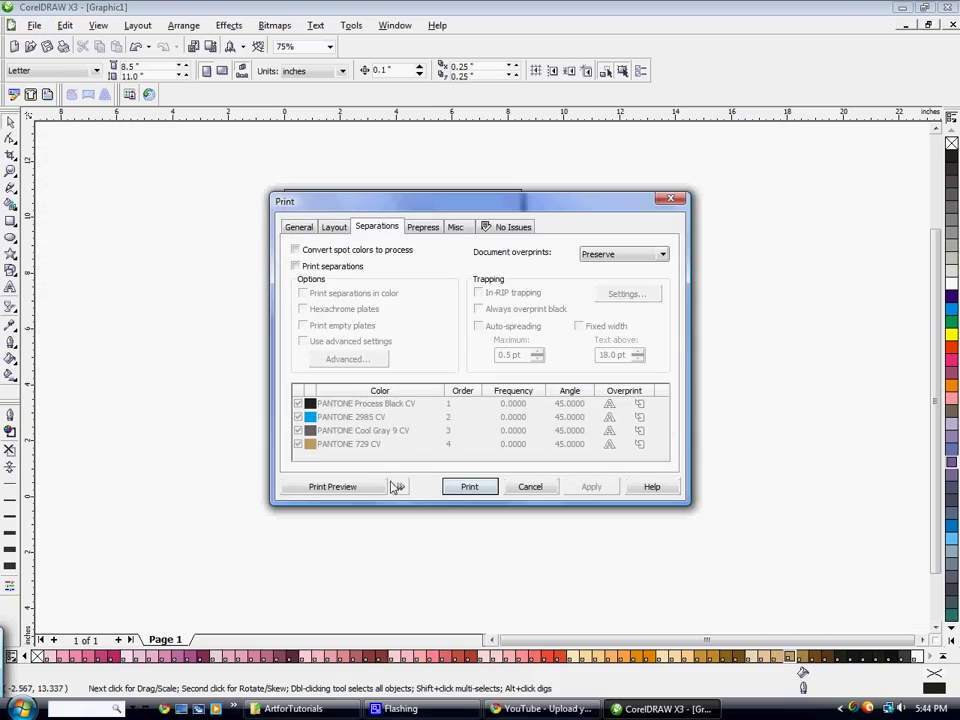
pyautogui.click(295, 266)
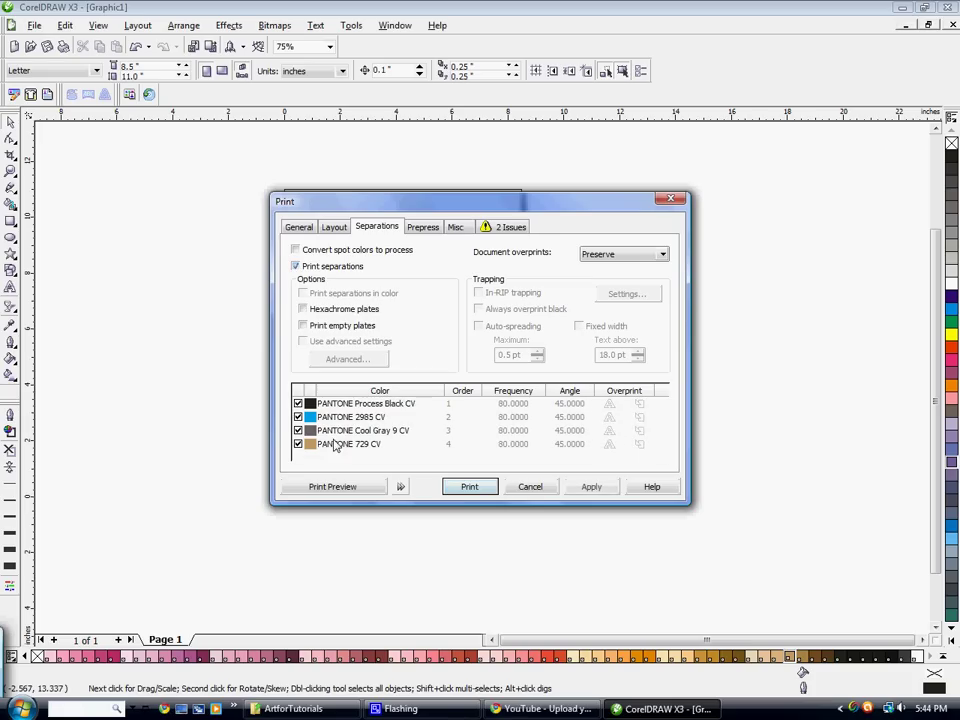
pyautogui.moveTo(405, 208)
pyautogui.mouseDown()
pyautogui.moveTo(589, 168)
pyautogui.moveTo(670, 168)
pyautogui.mouseUp()
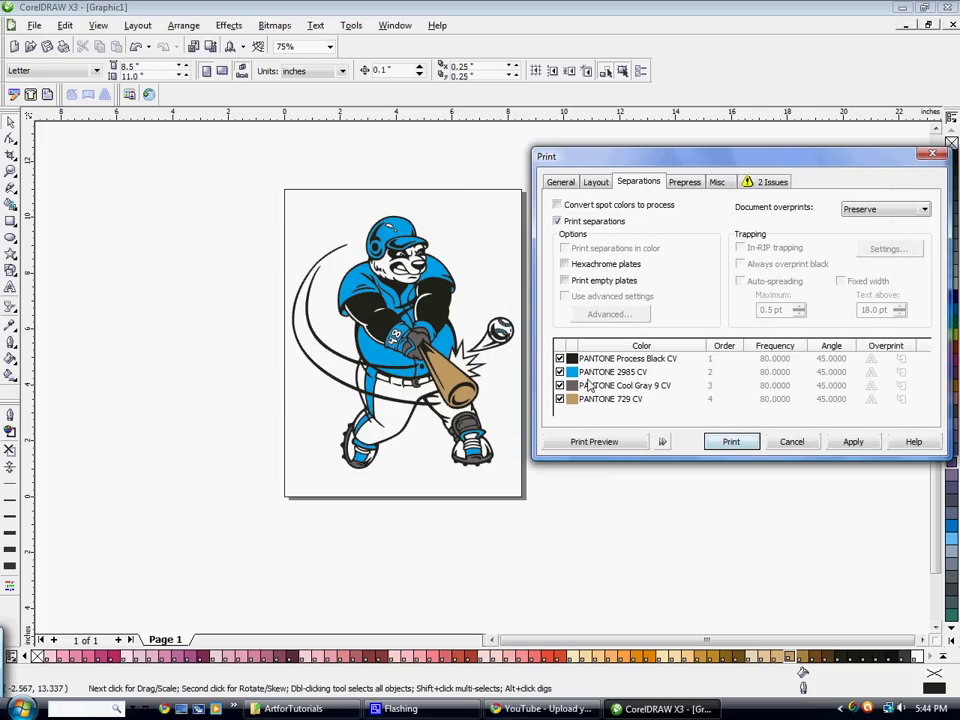